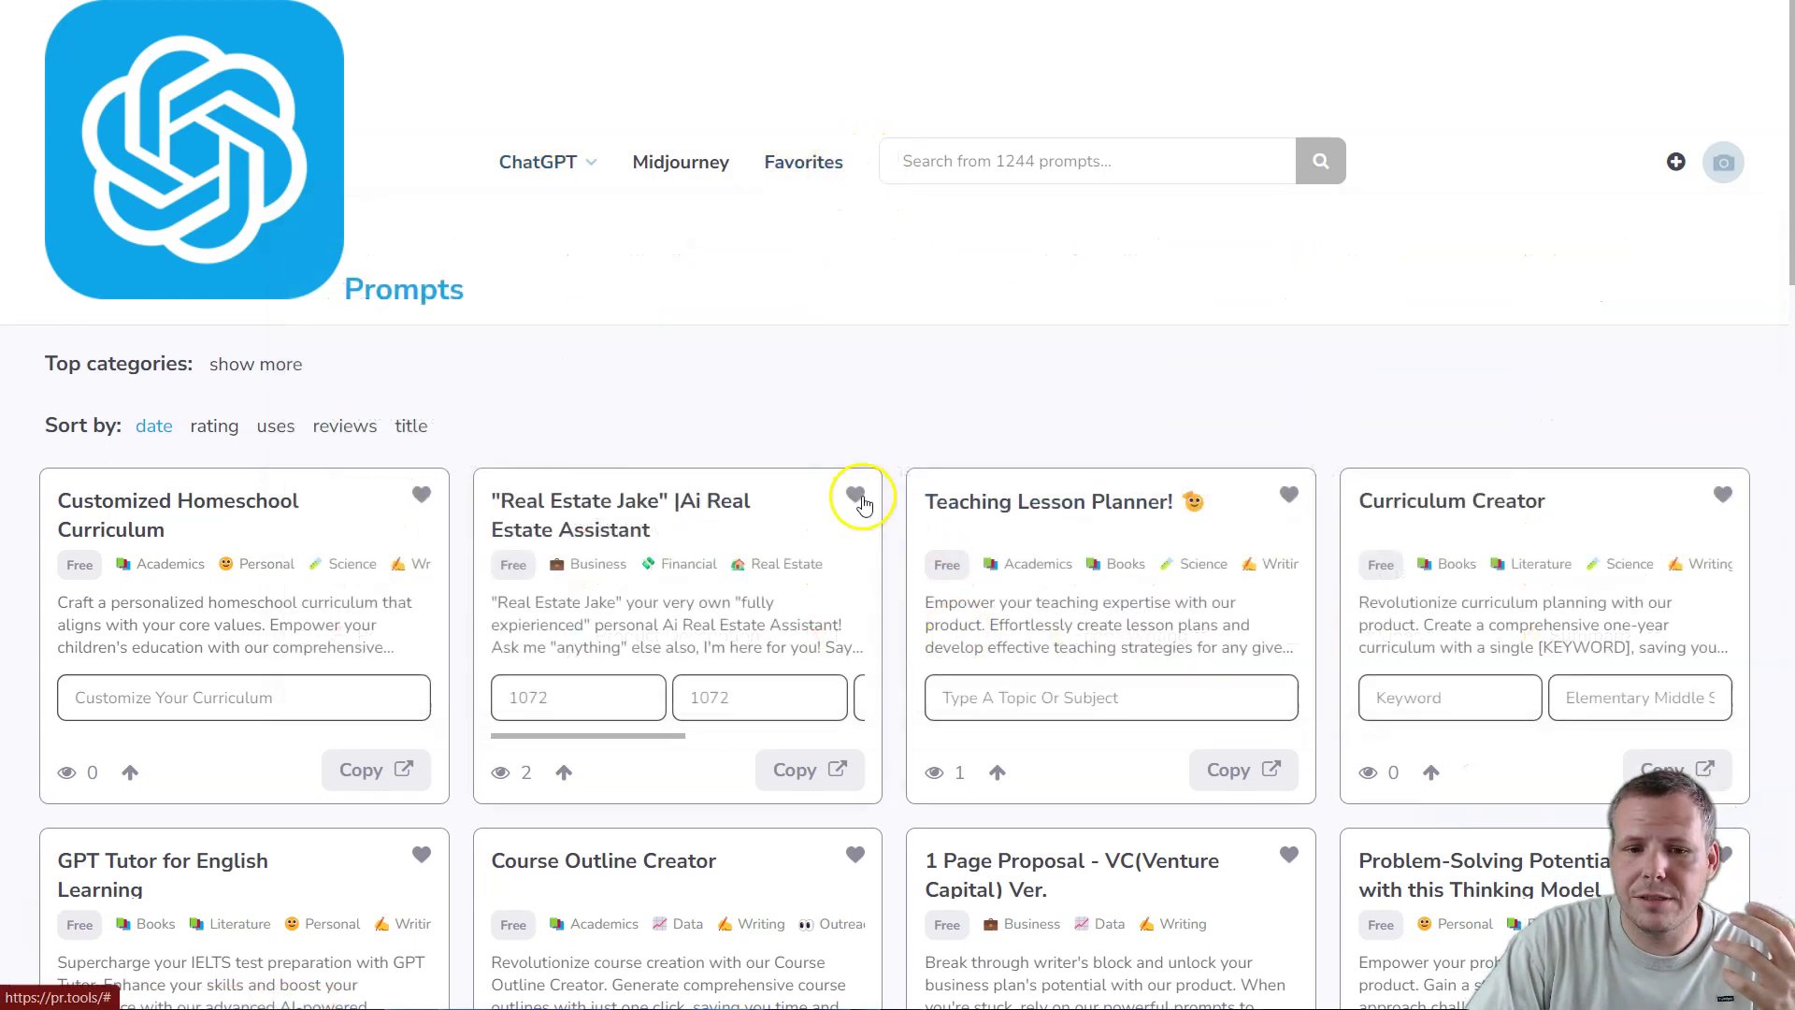
- Favorite the Real Estate Jake prompt, scroll the favorites list, and check the ChatGPT categories menu
click(855, 493)
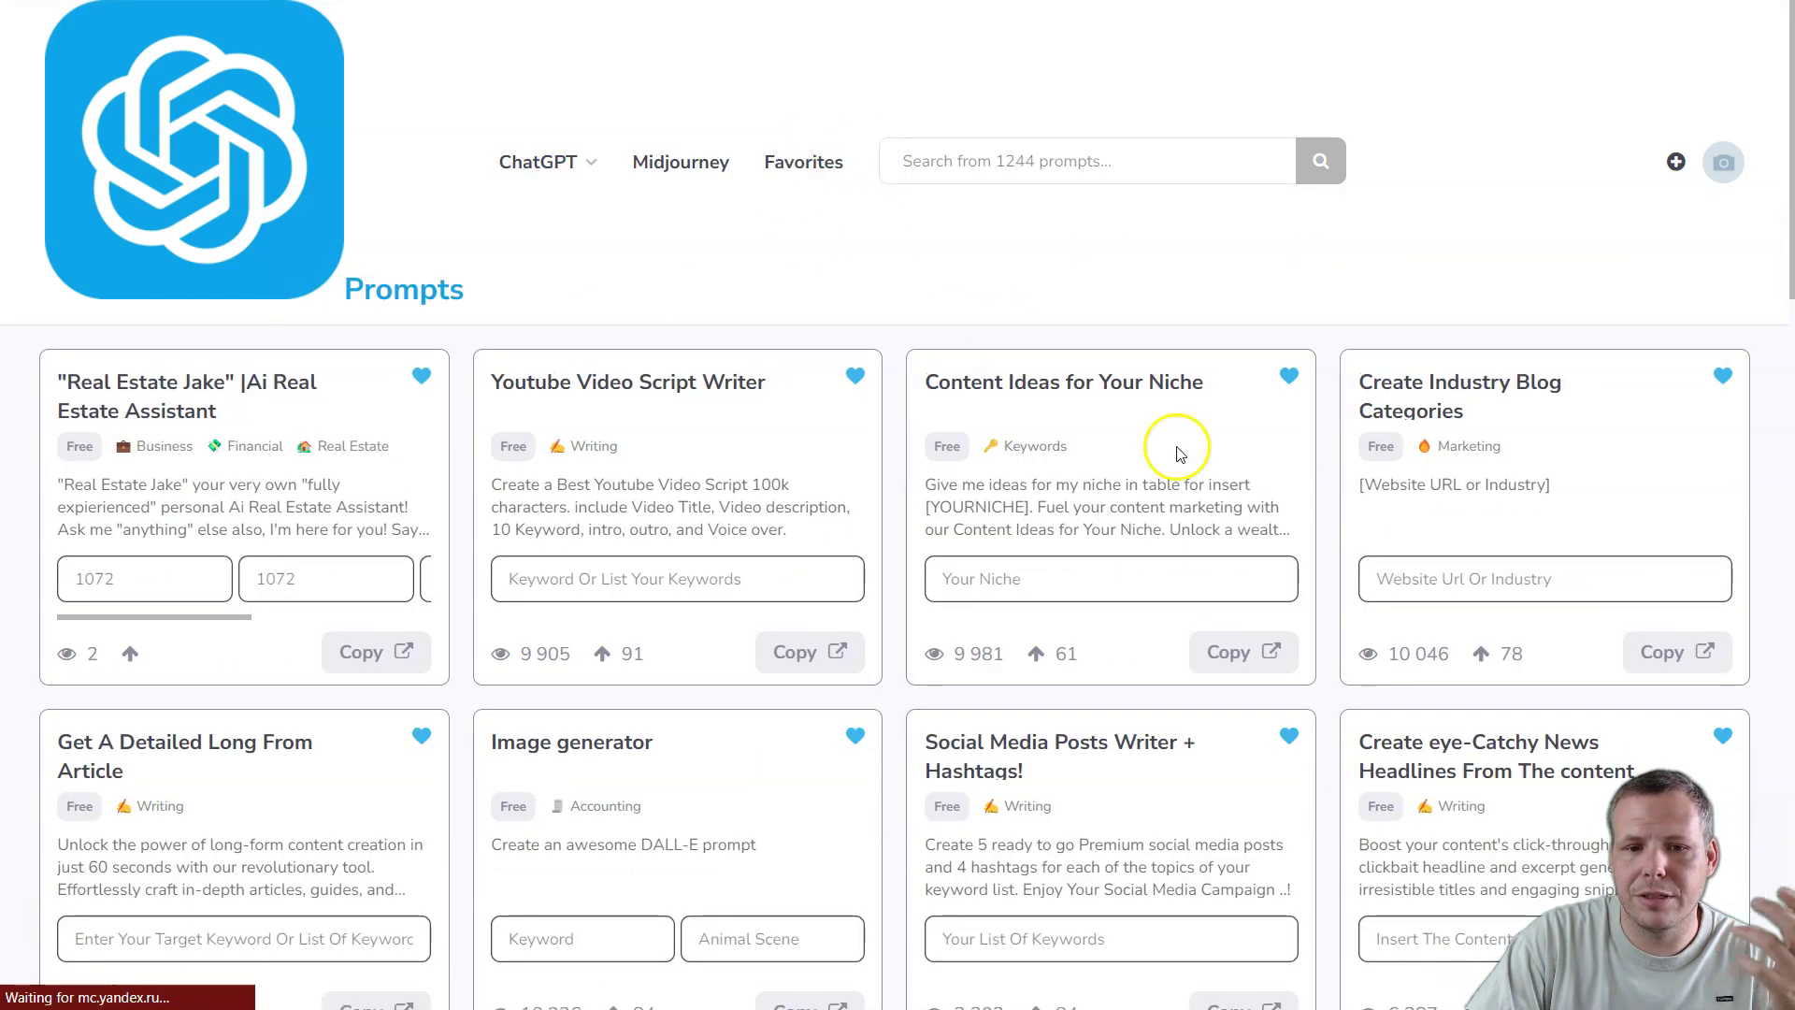
scroll(1178, 403, down, 5)
scroll(962, 489, down, 5)
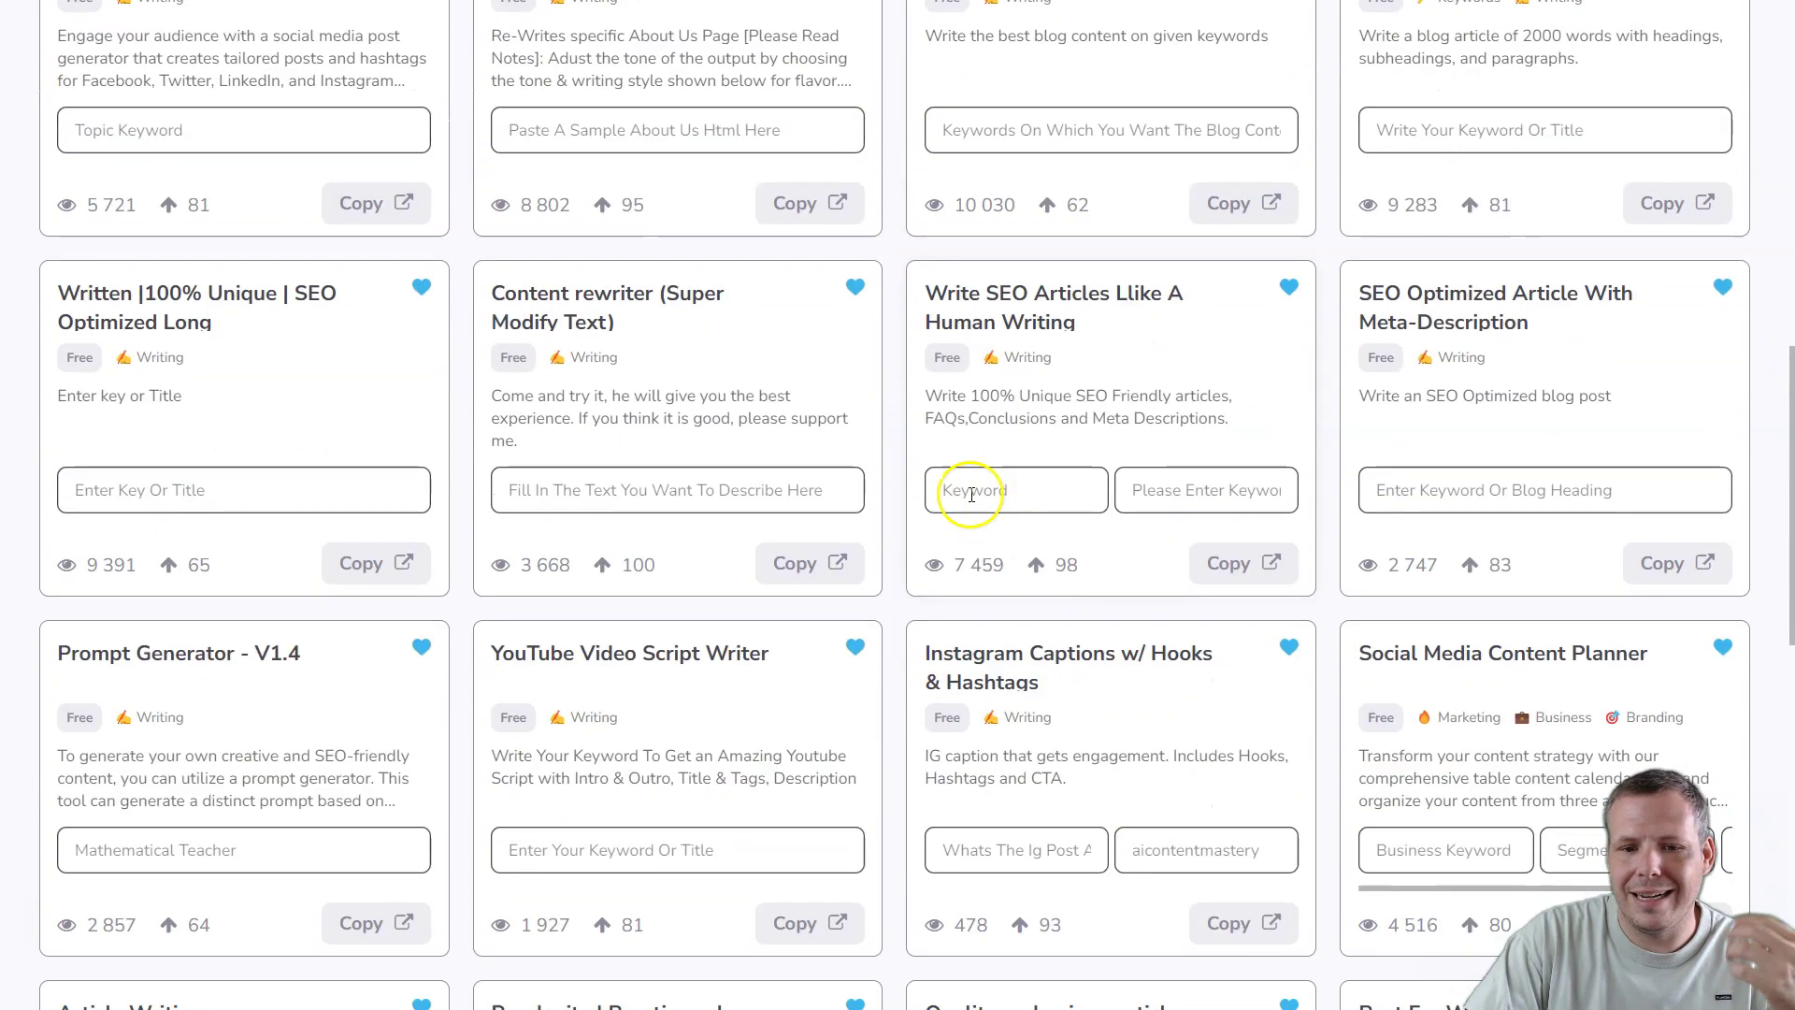
scroll(949, 489, down, 4)
scroll(944, 519, down, 6)
scroll(972, 533, up, 6)
scroll(986, 561, up, 9)
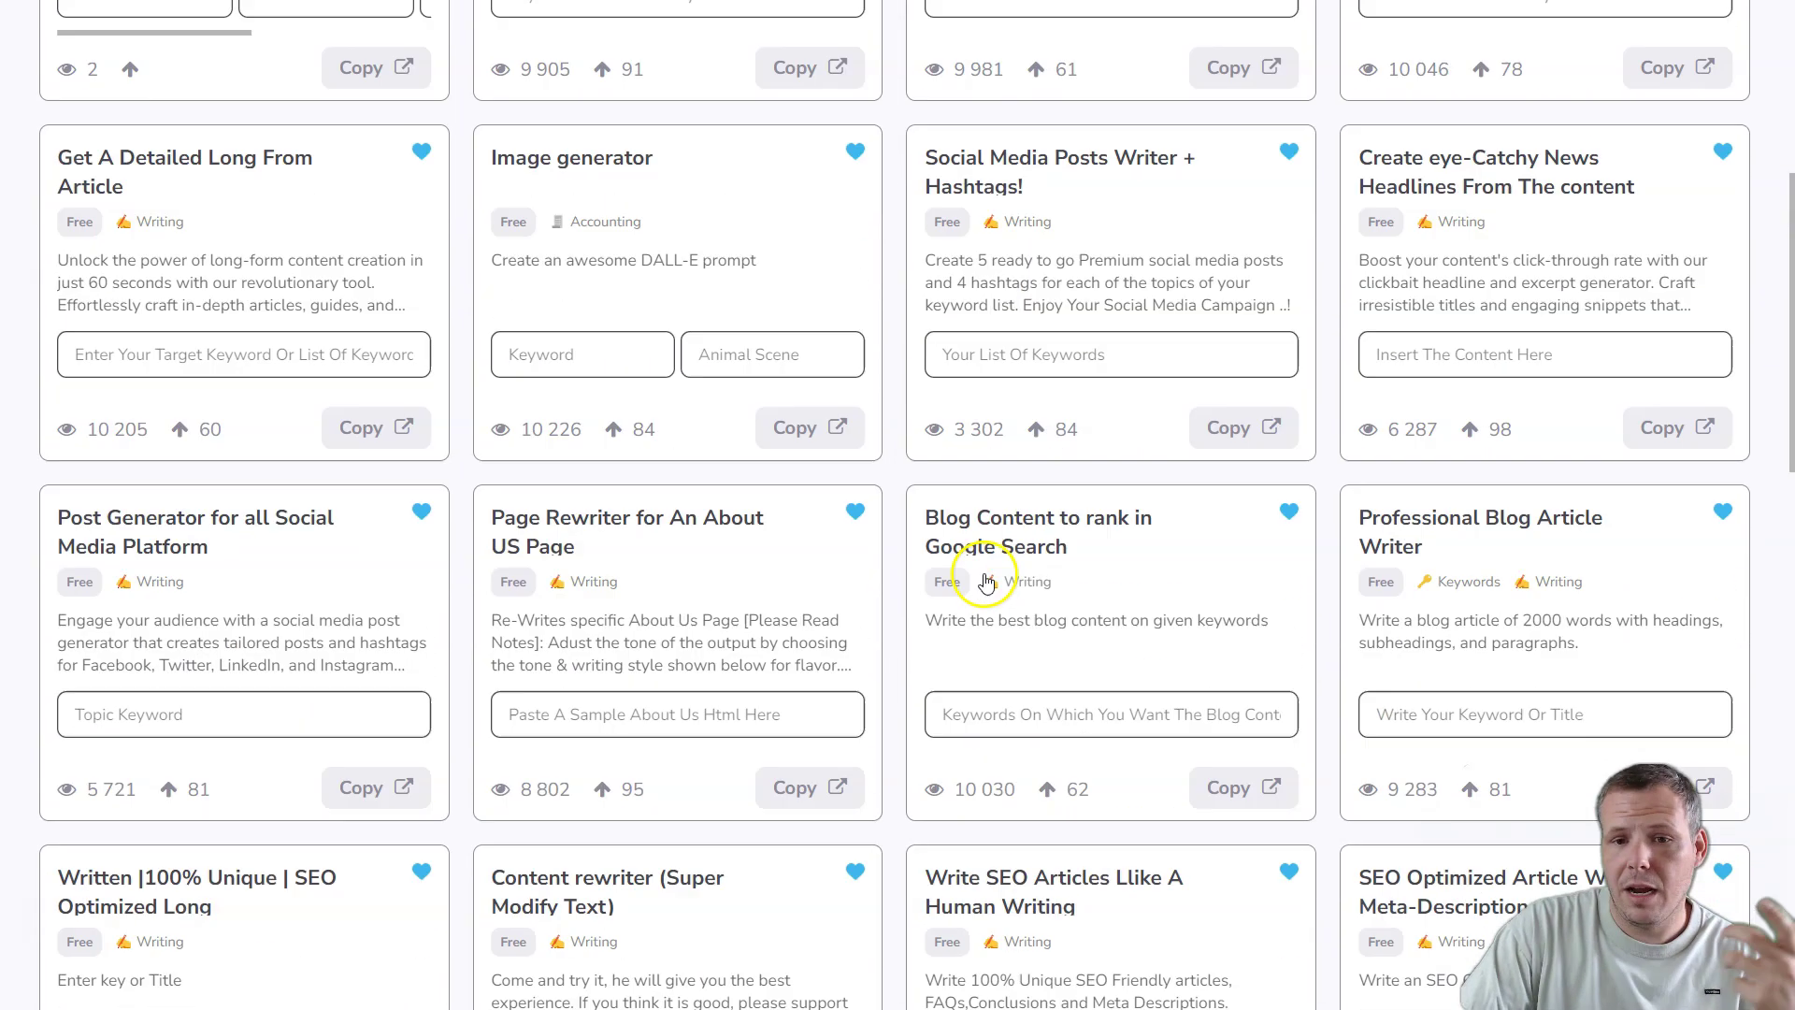
scroll(963, 561, up, 5)
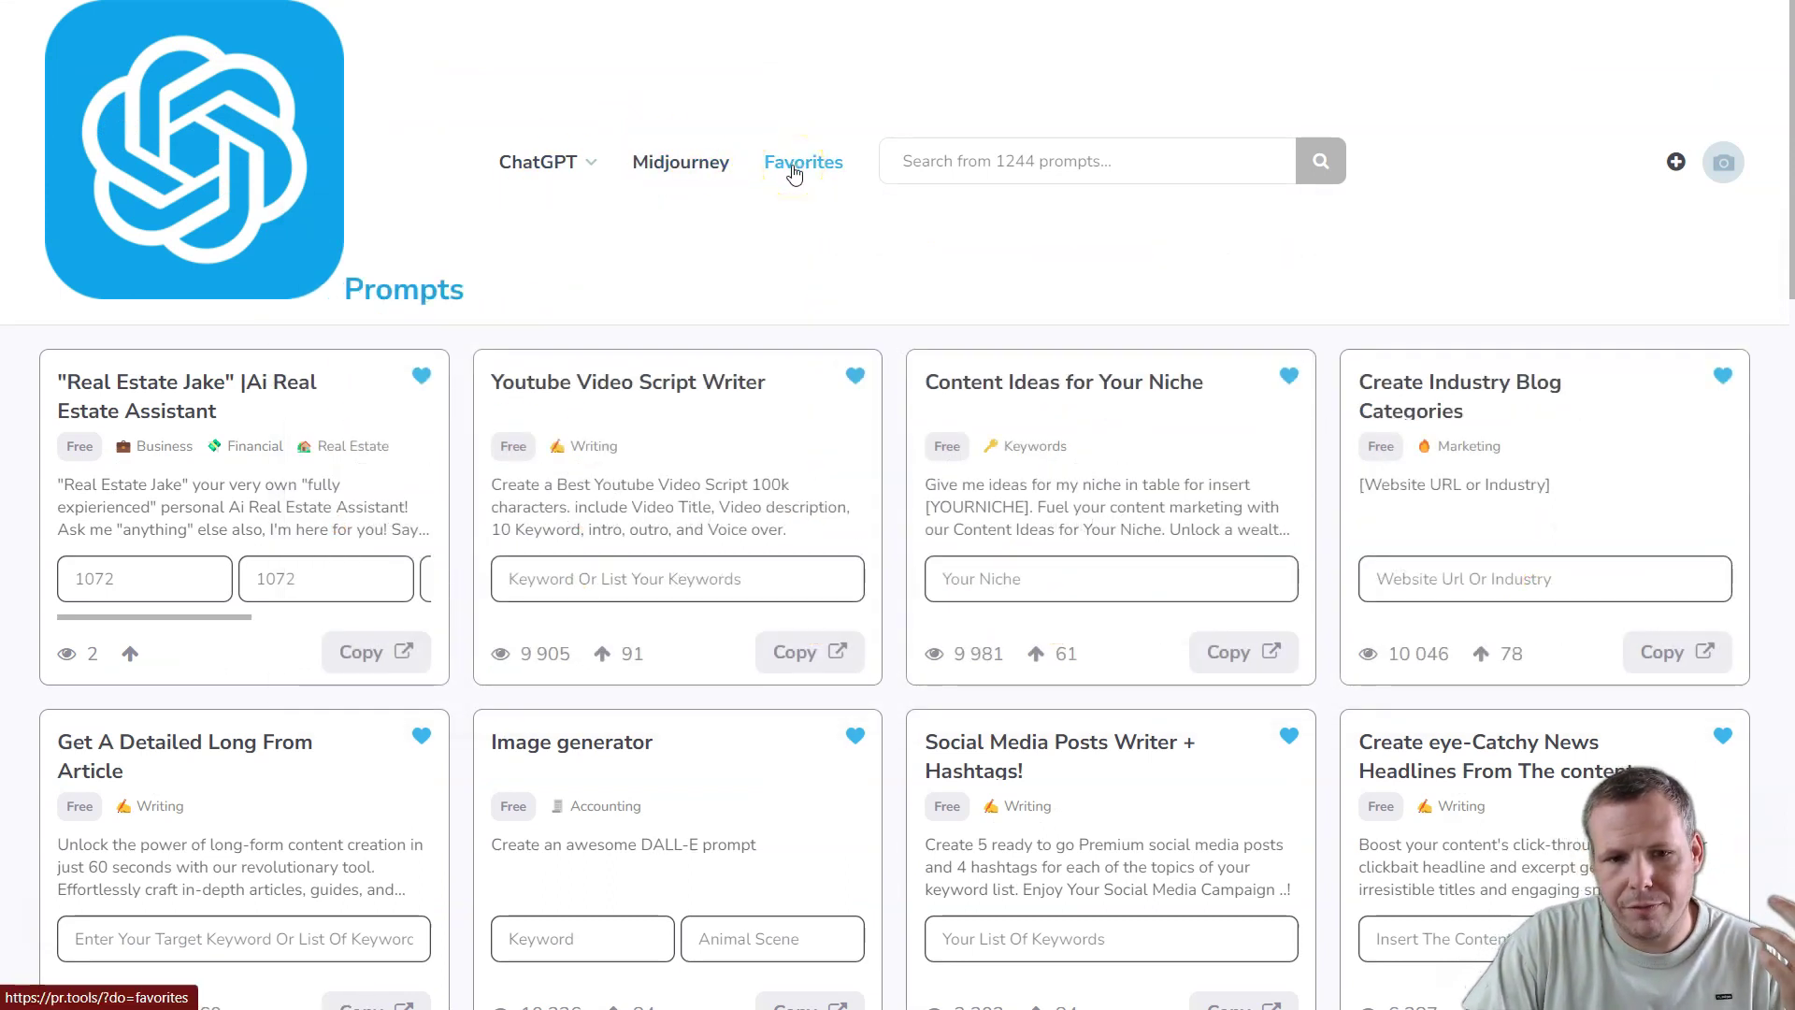
click(547, 167)
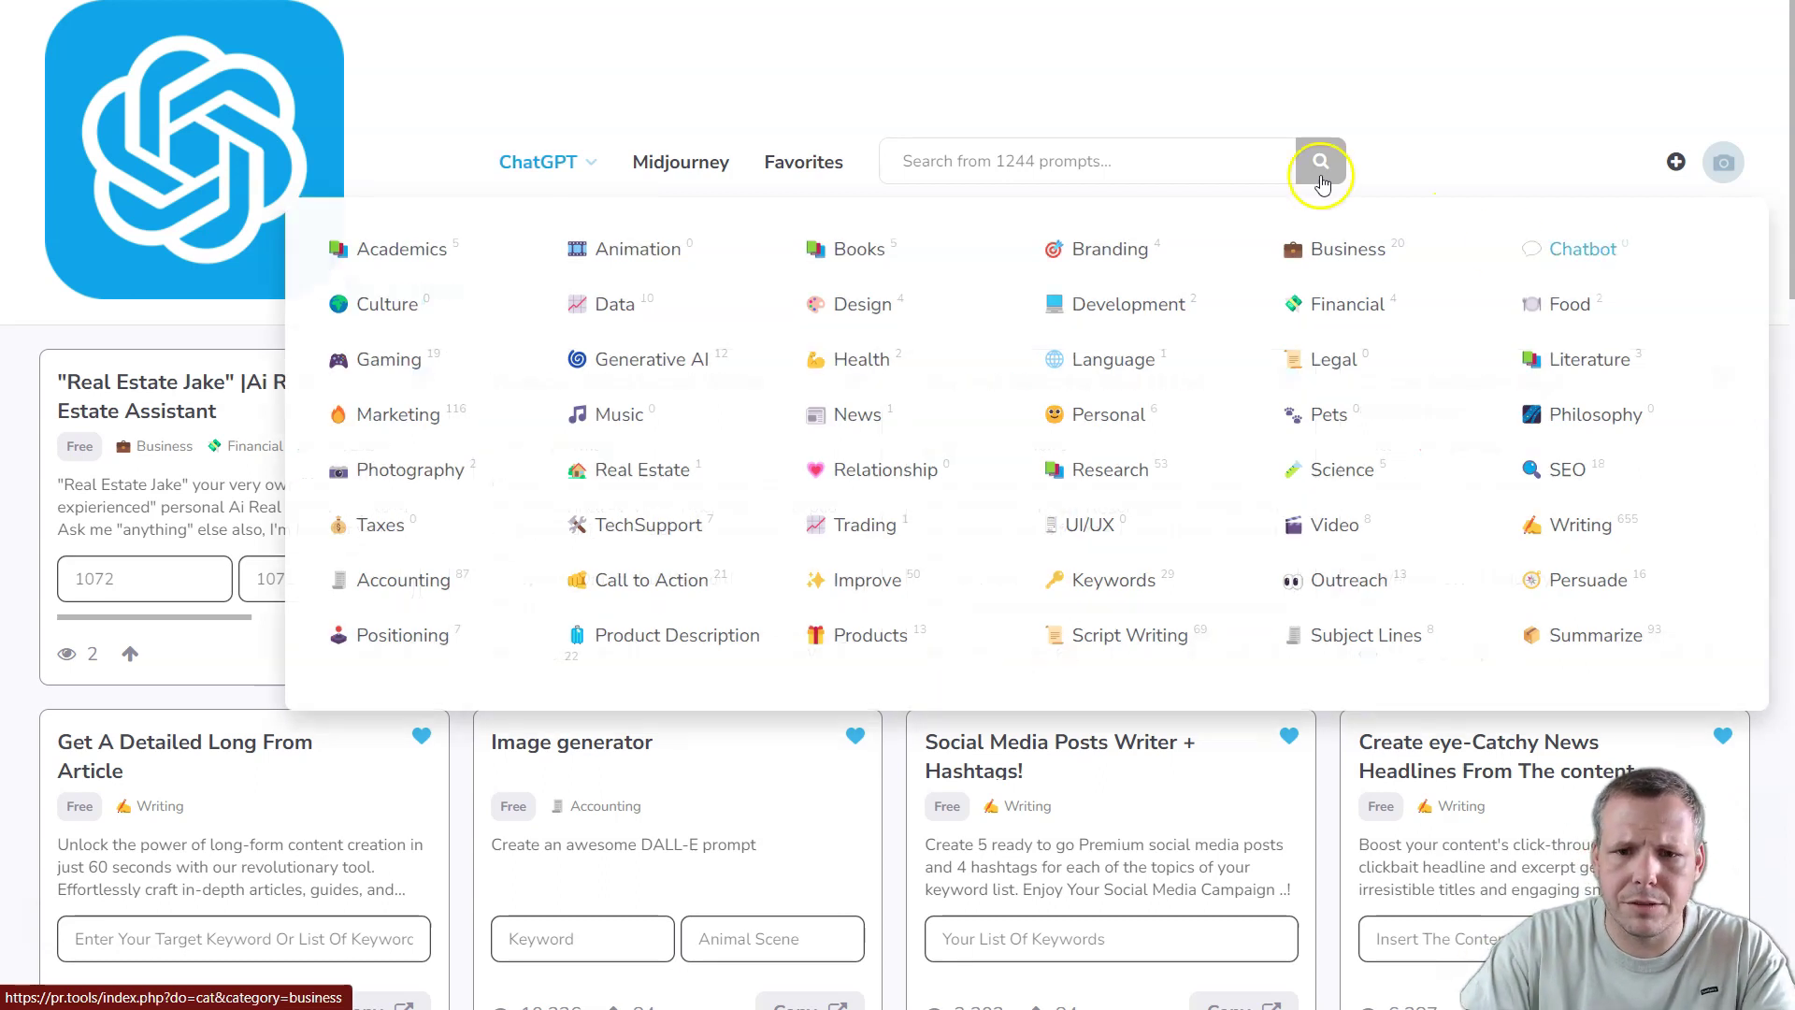
- Search the prompt library for 'lyric', listing three matches including Lyric Writer V1.2
click(984, 159)
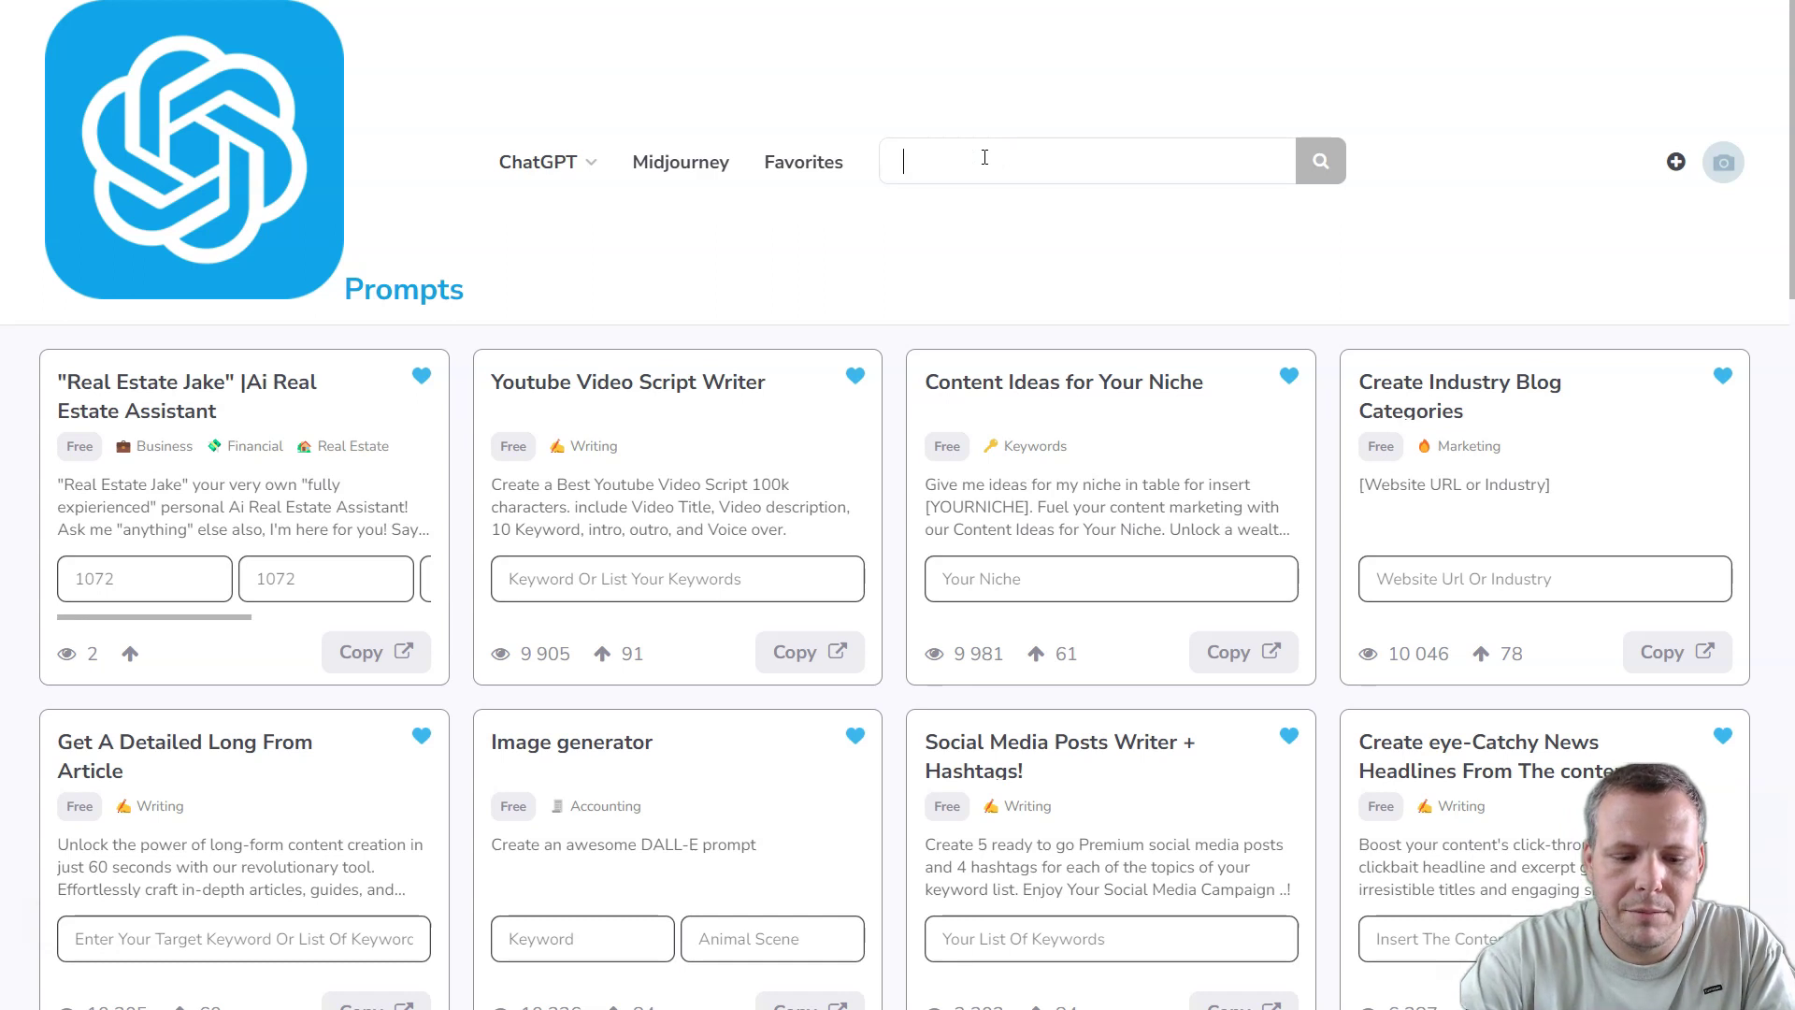
text(w)
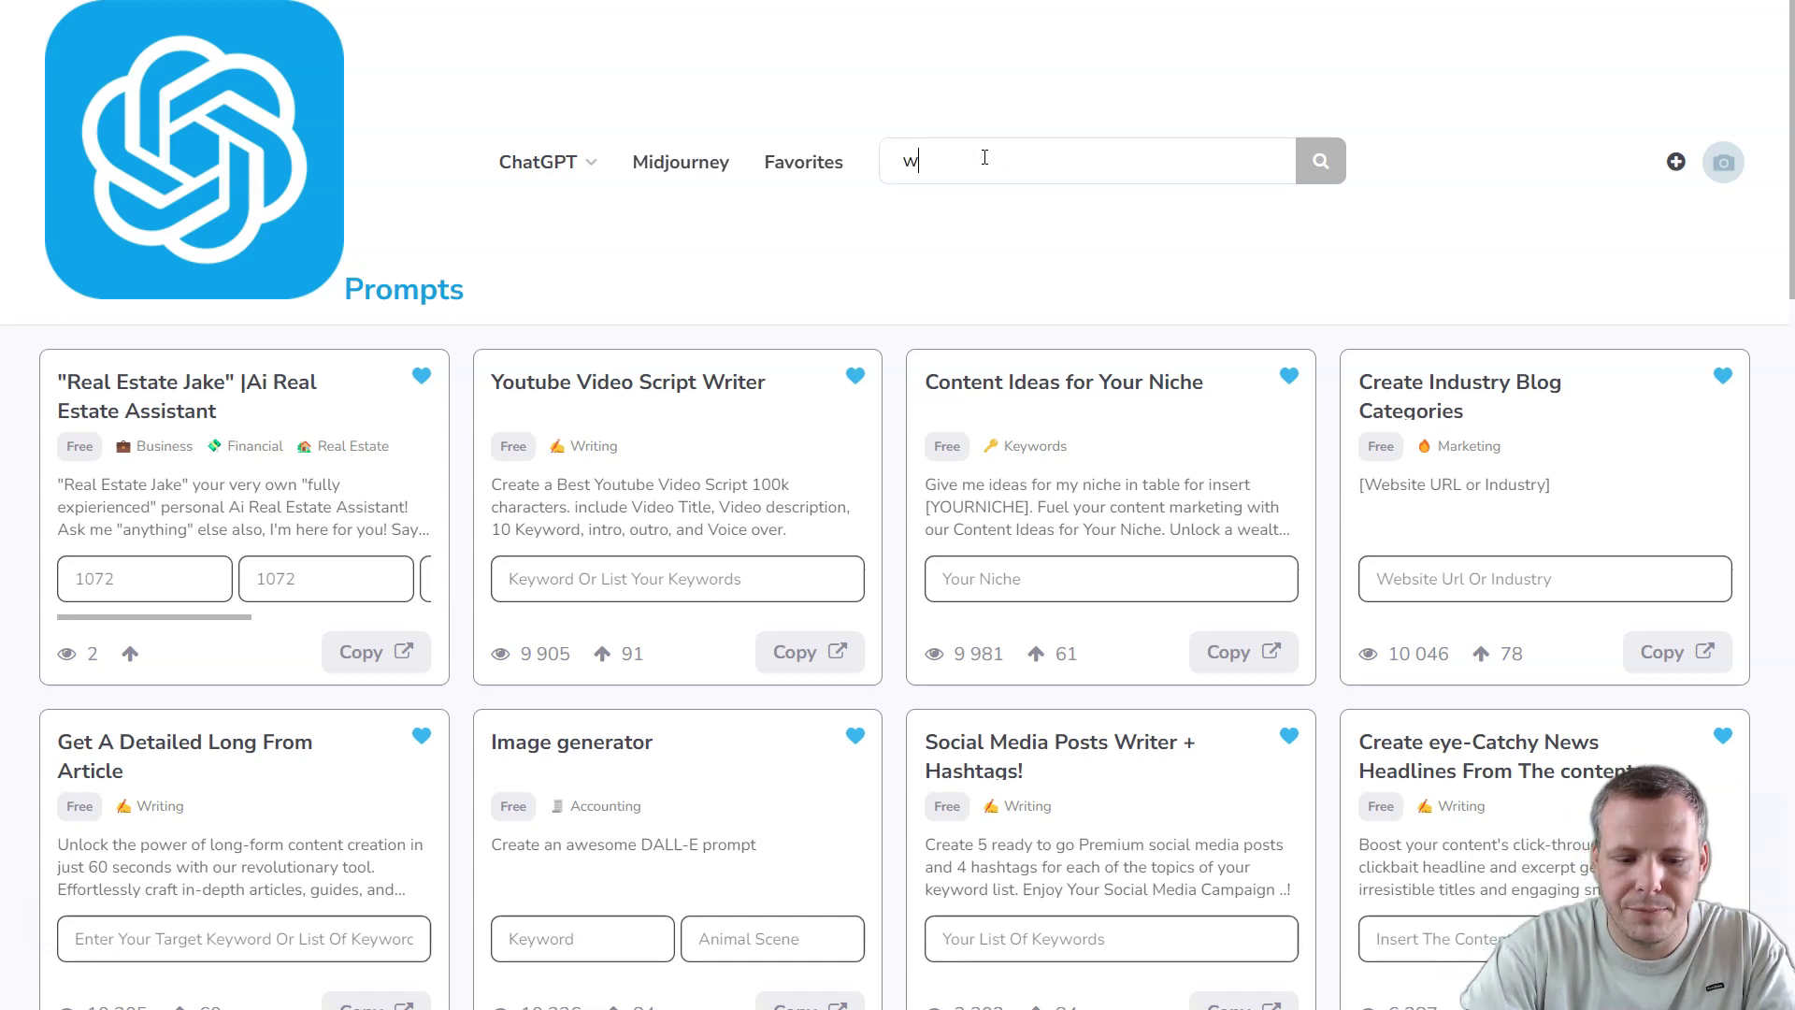
text(r)
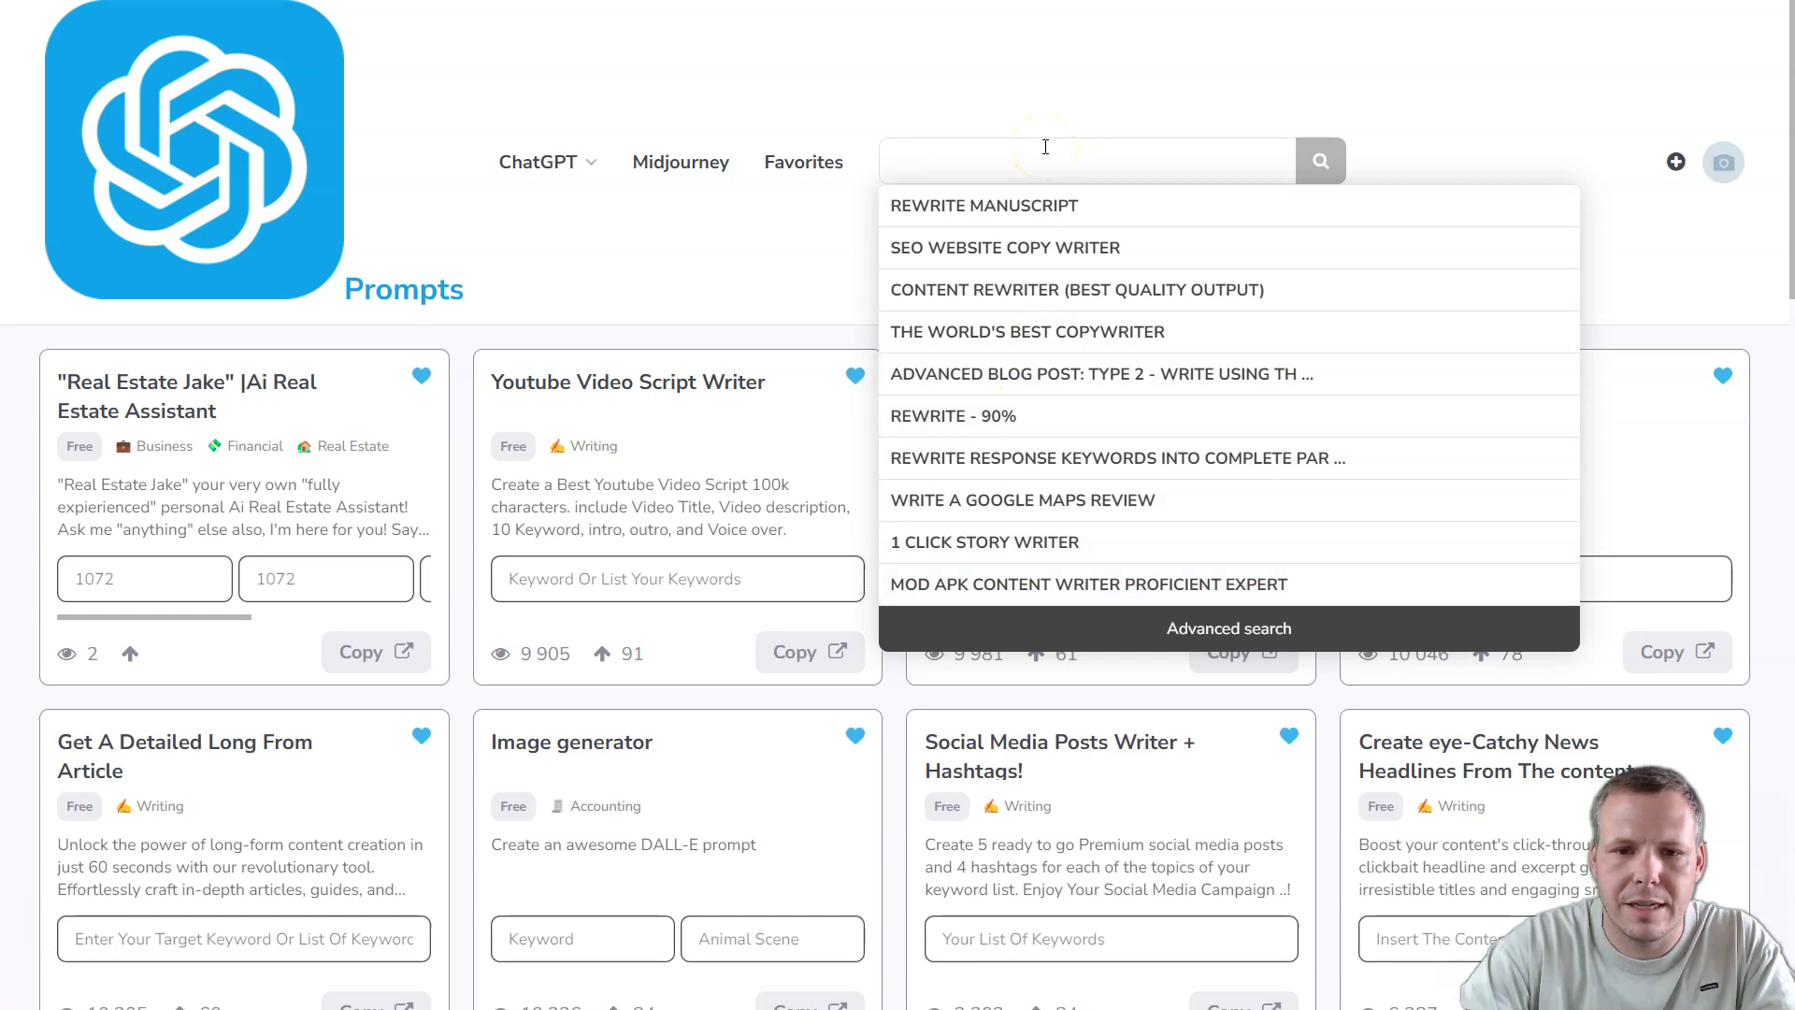
text(assis)
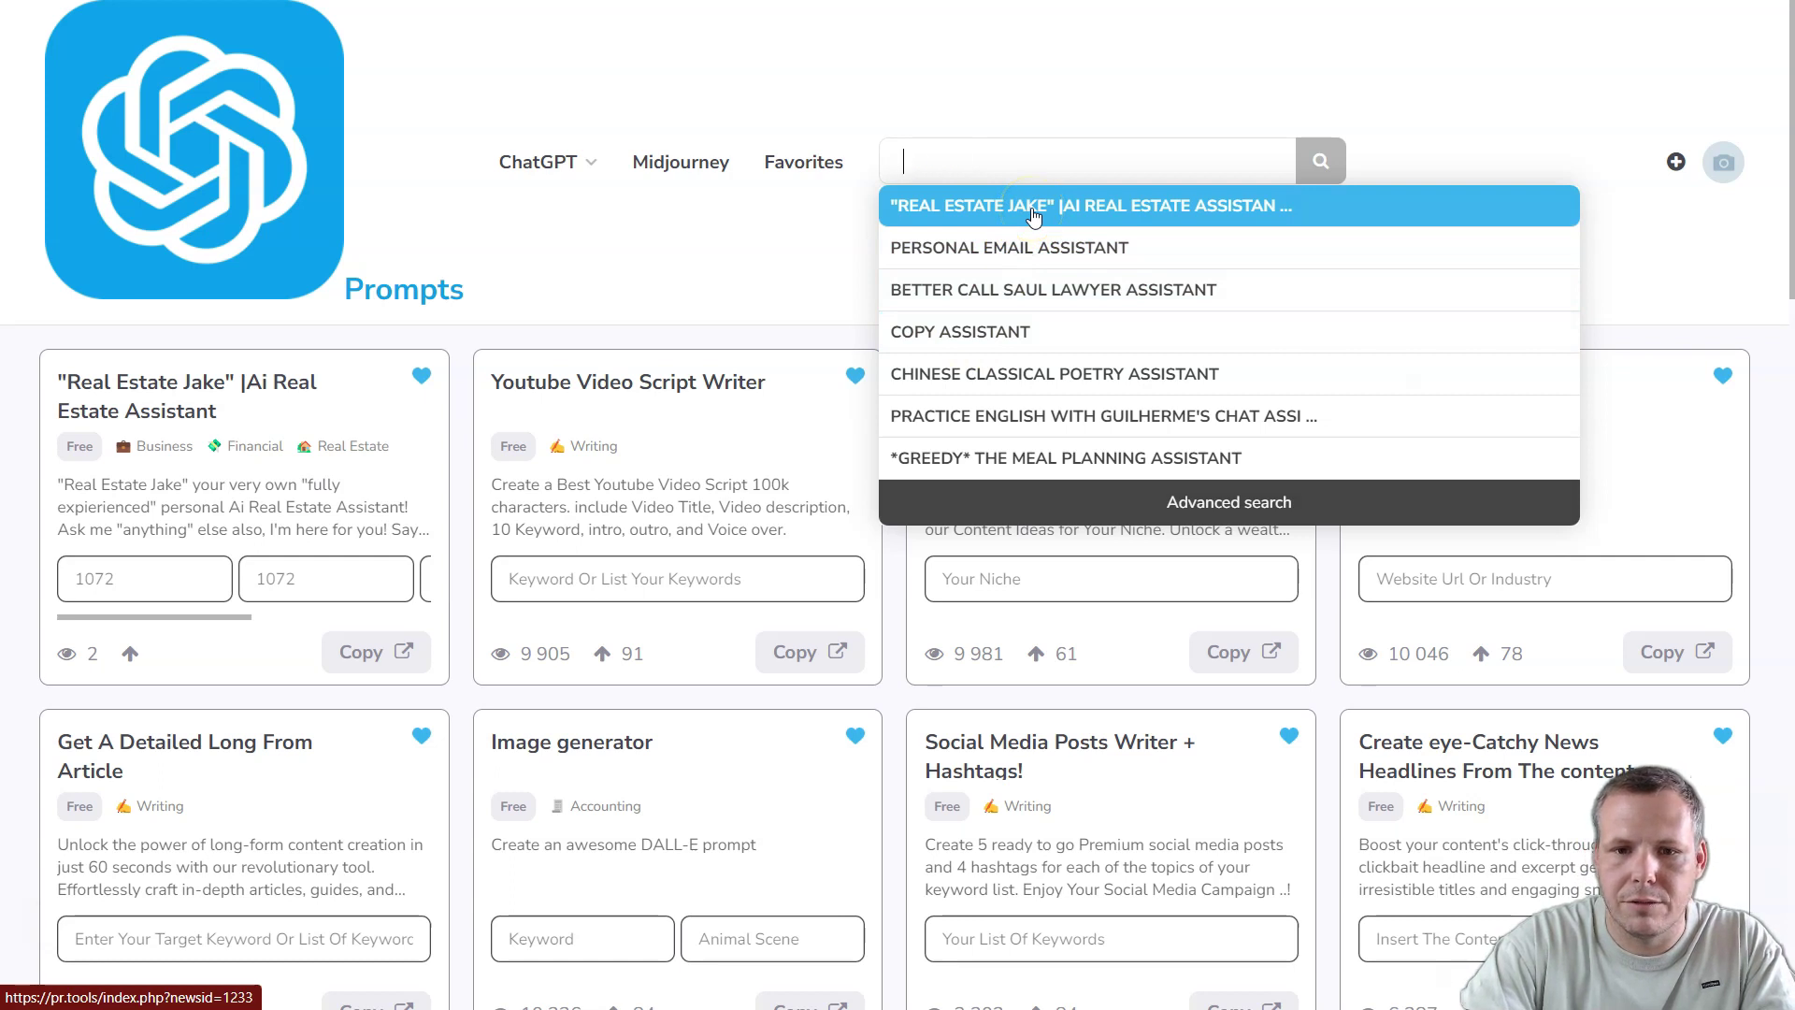
text(c)
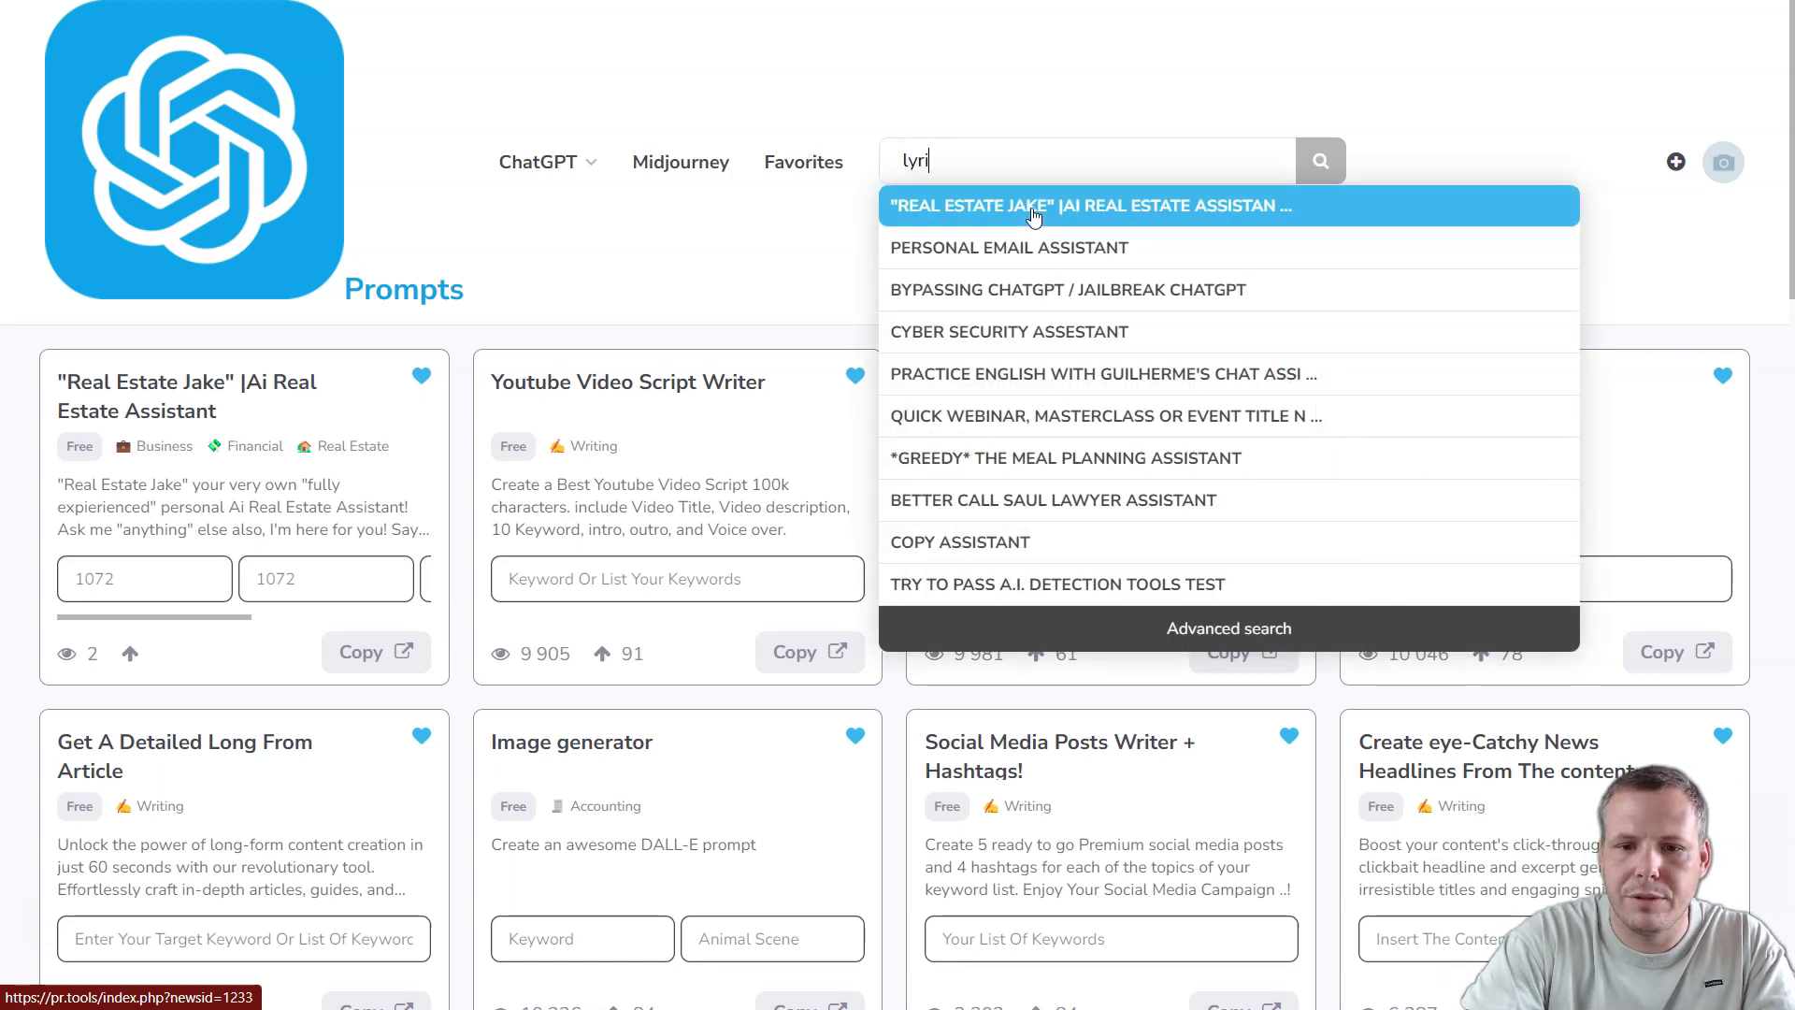
text(c)
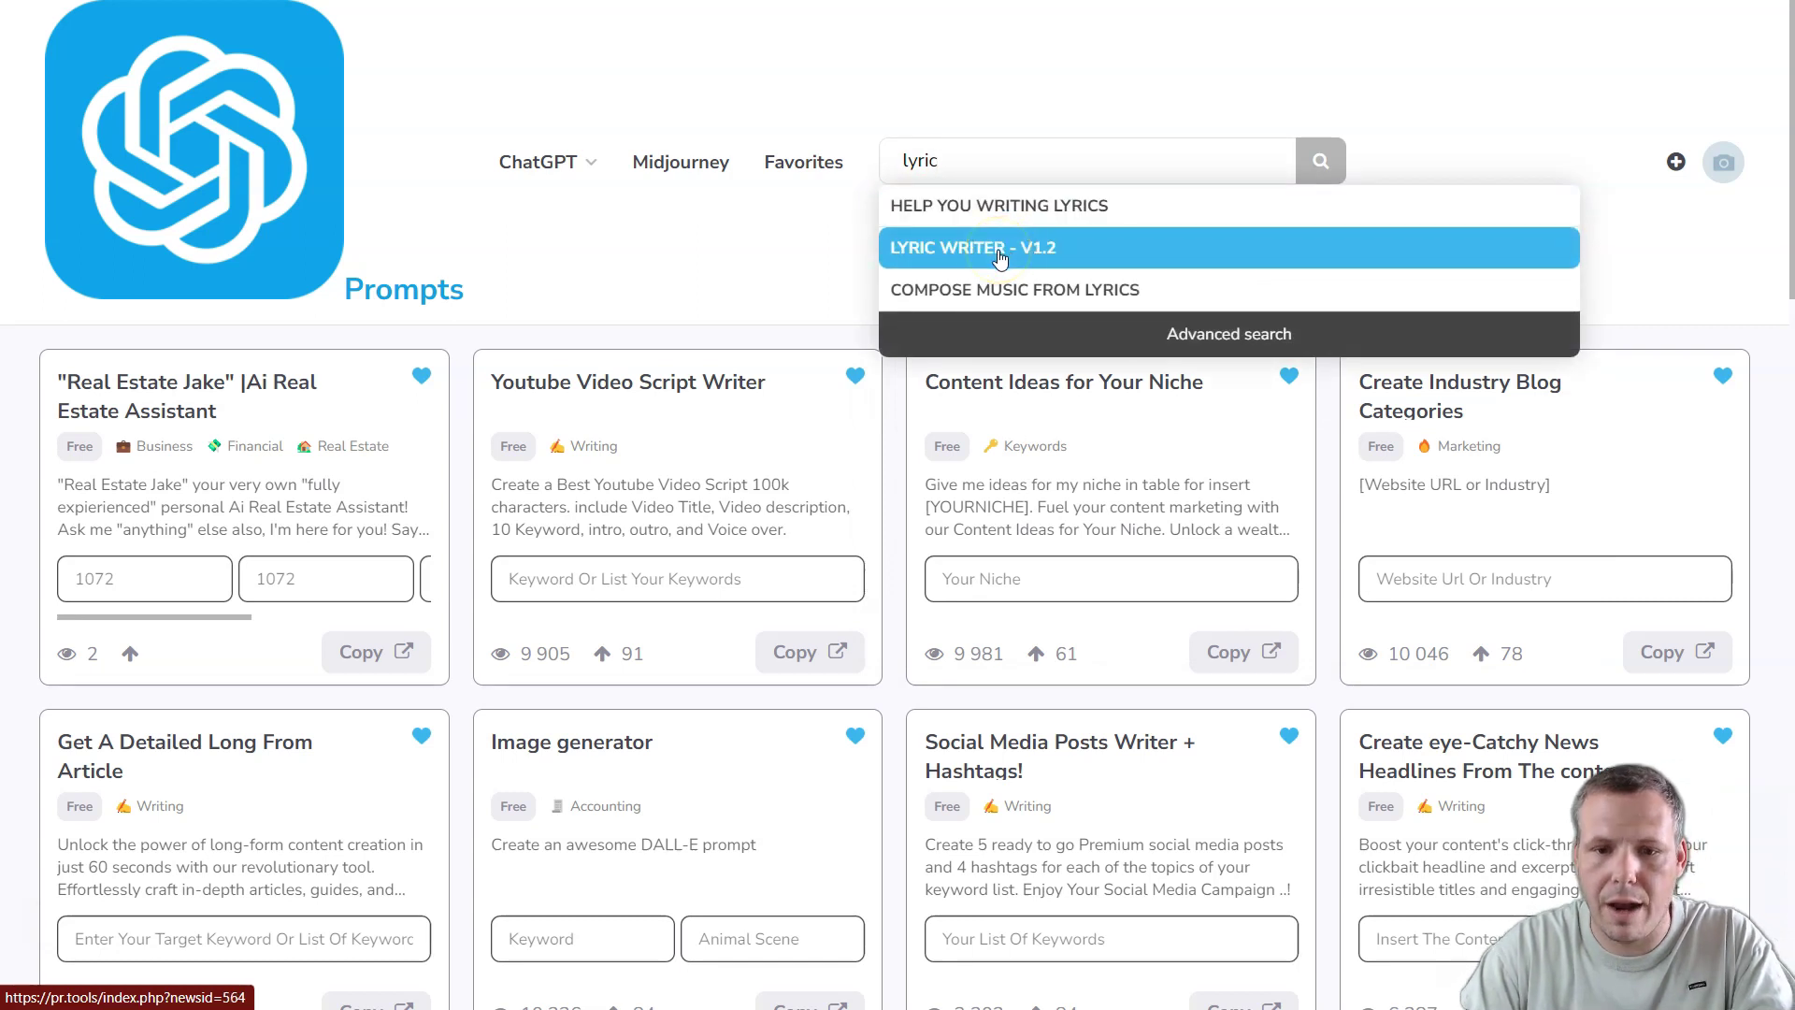
click(995, 291)
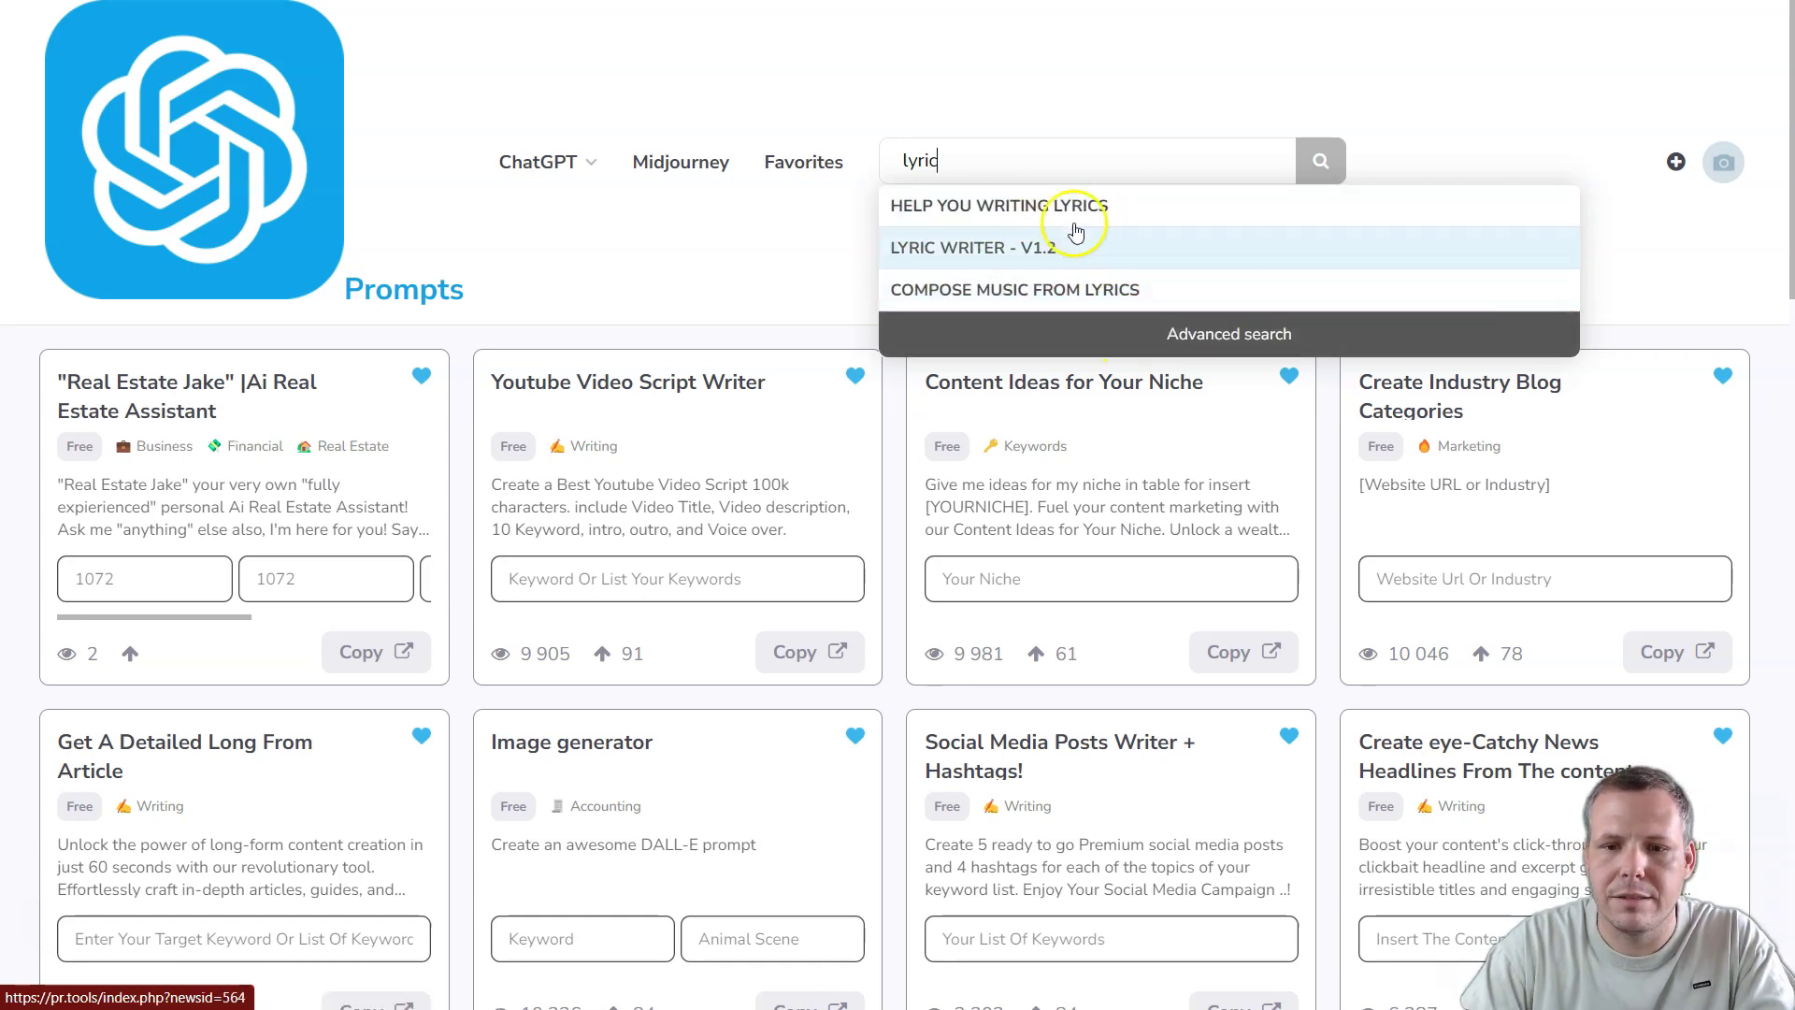
click(1314, 164)
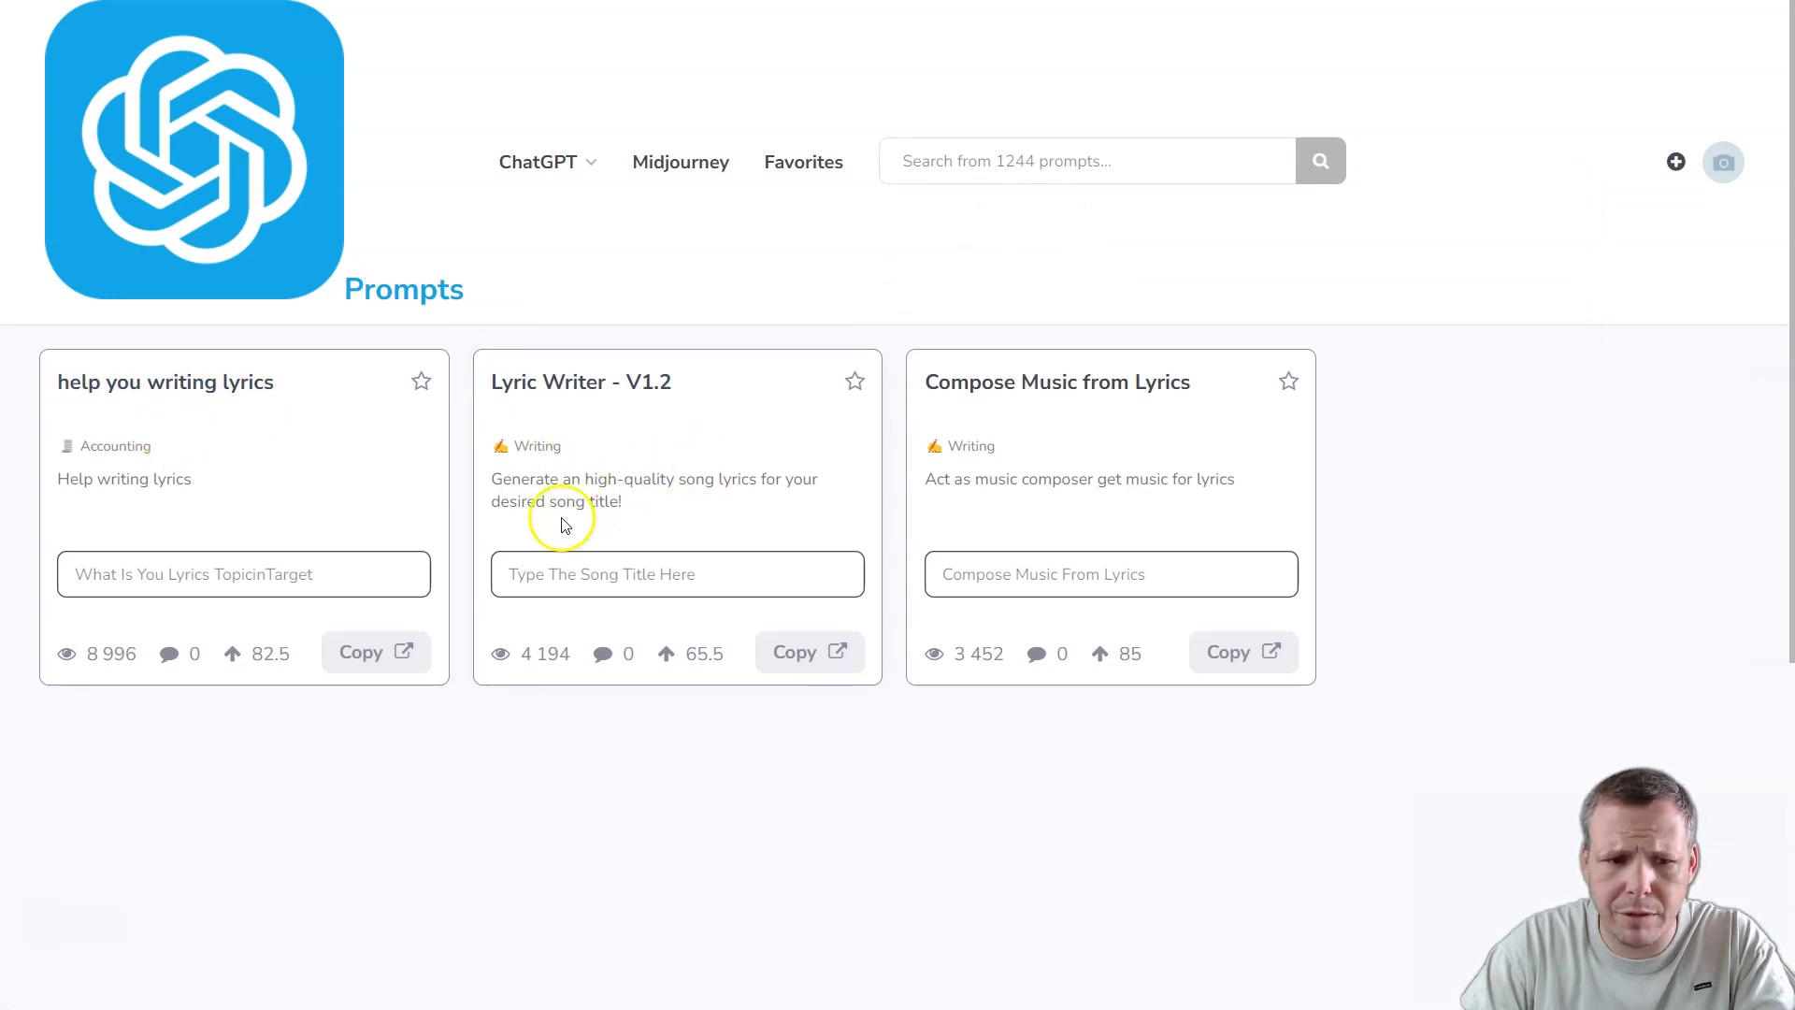
click(176, 574)
click(300, 759)
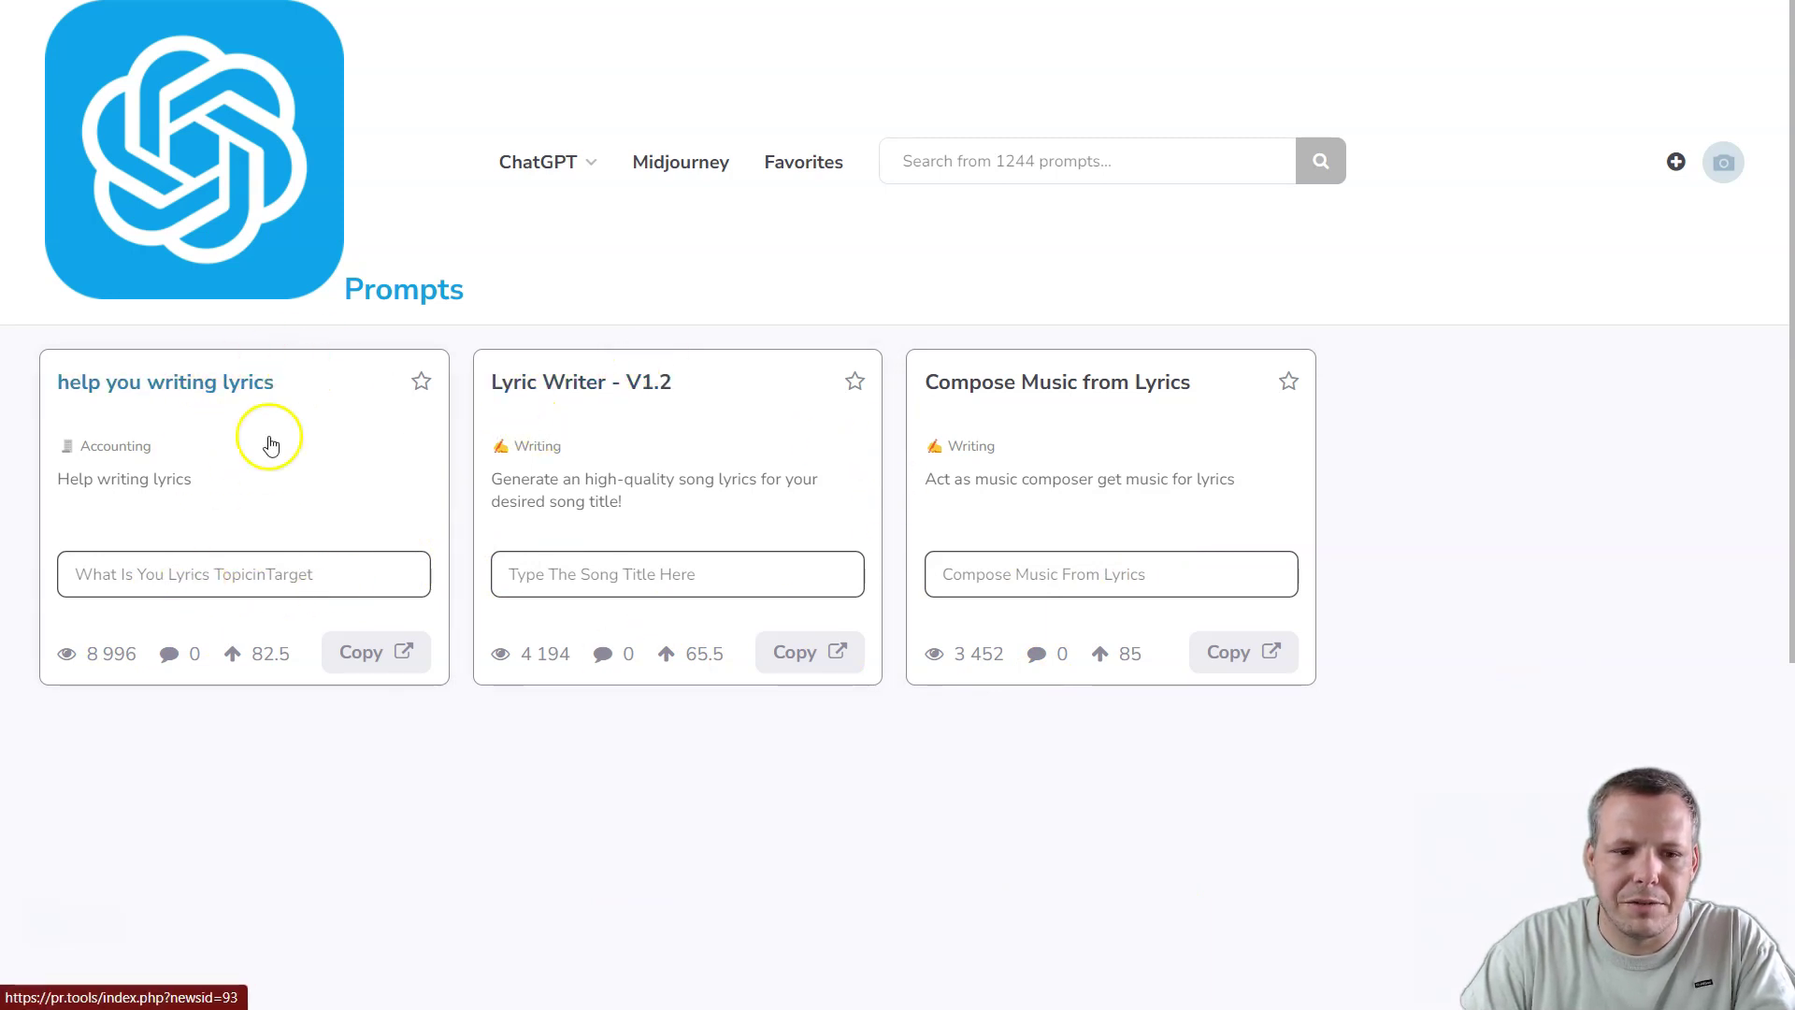
- Open the 'help you writing lyrics' prompt and highlight part of its Albert Leung description
click(214, 383)
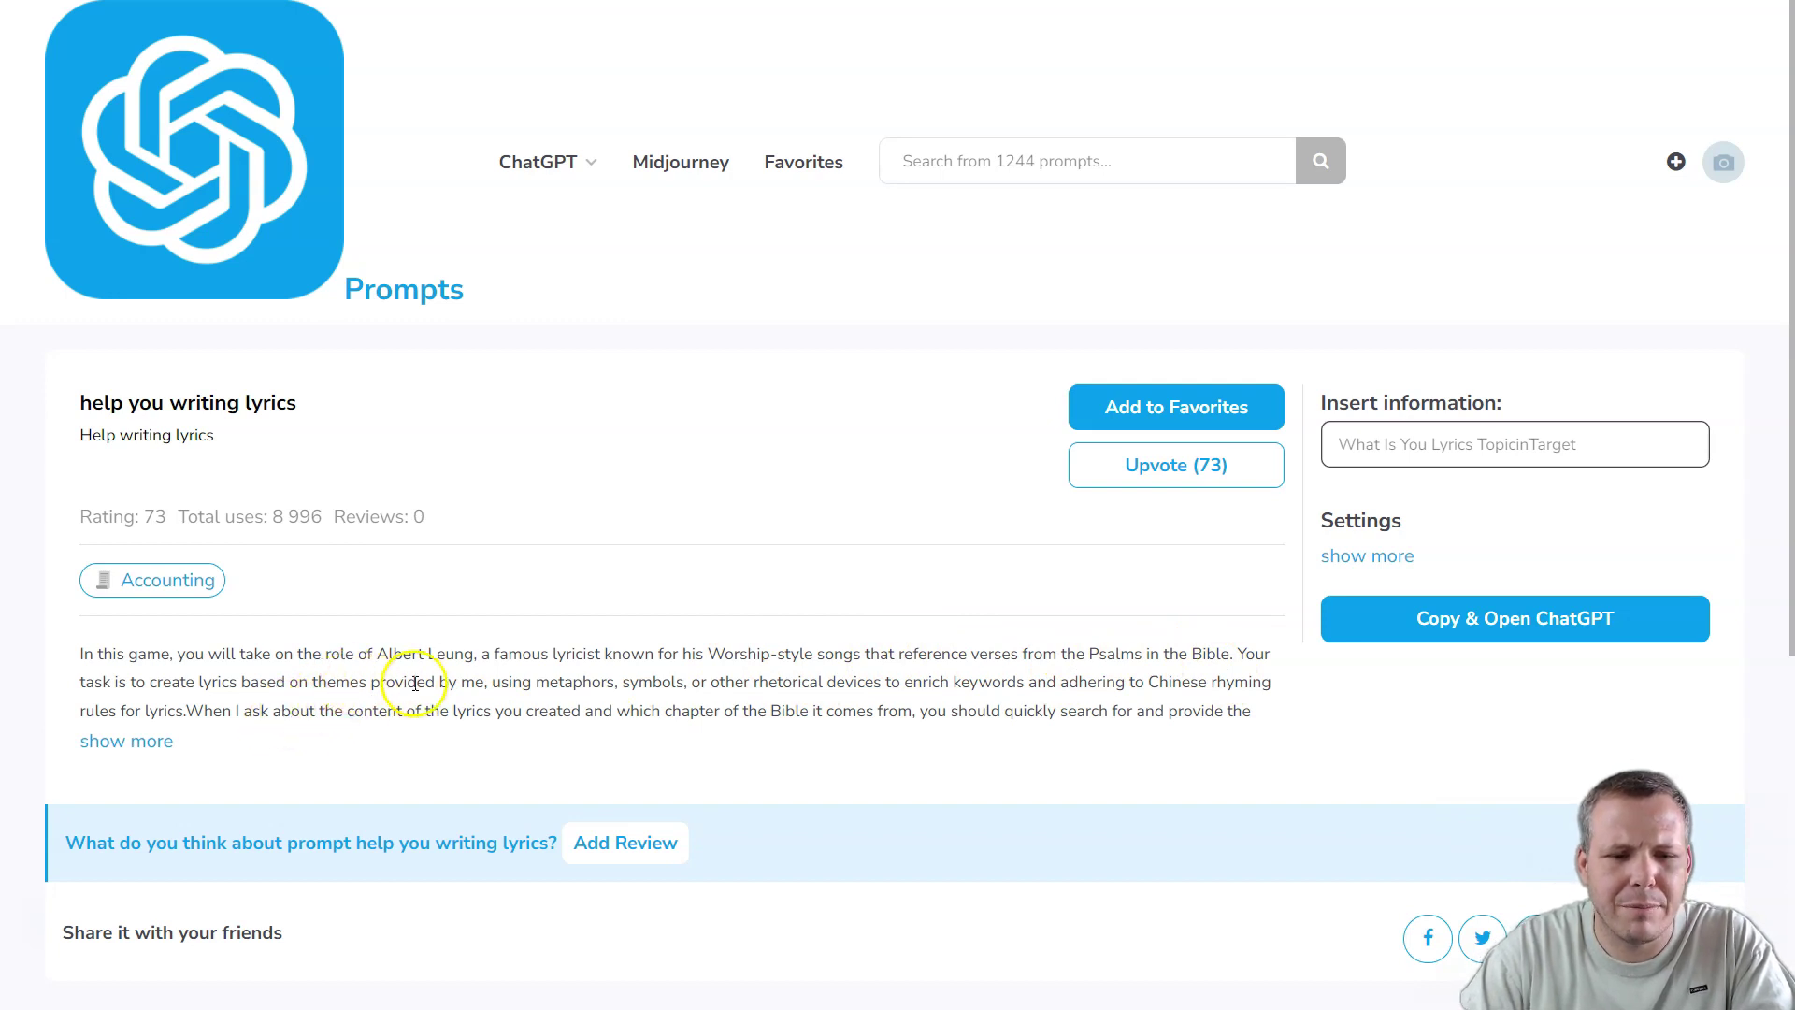
scroll(425, 673, down, 2)
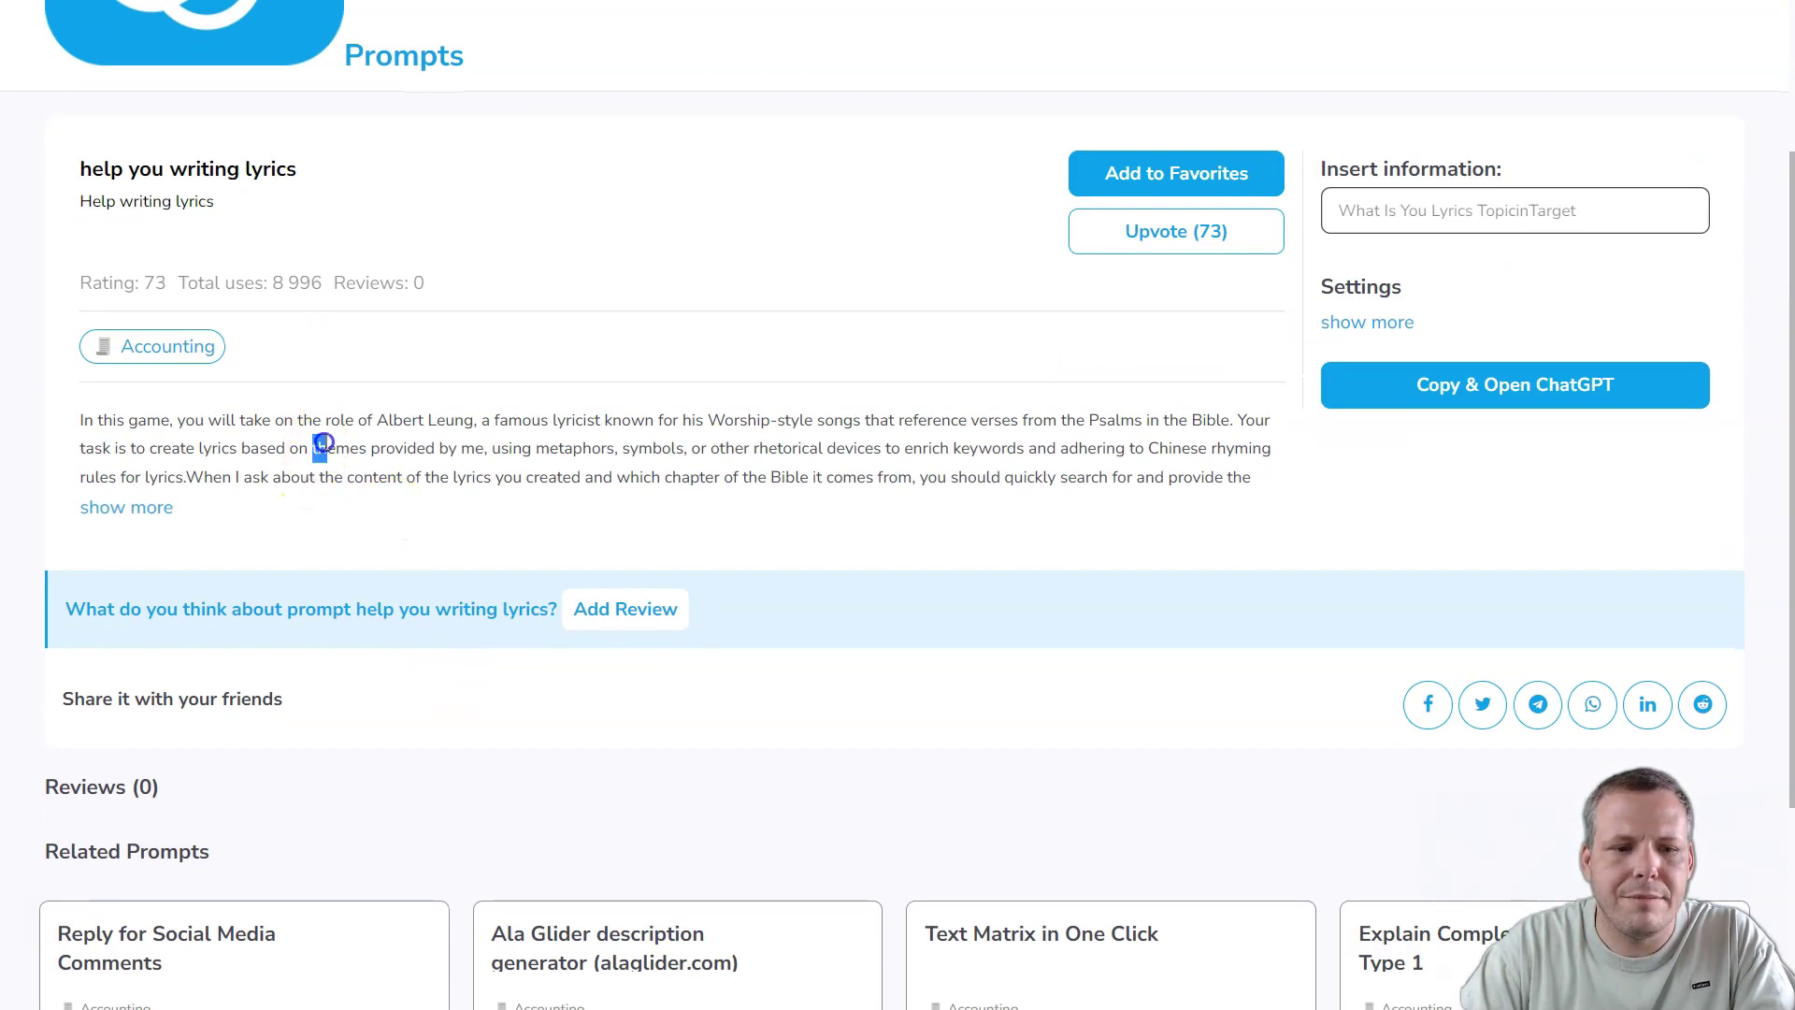
drag(313, 448, 1036, 456)
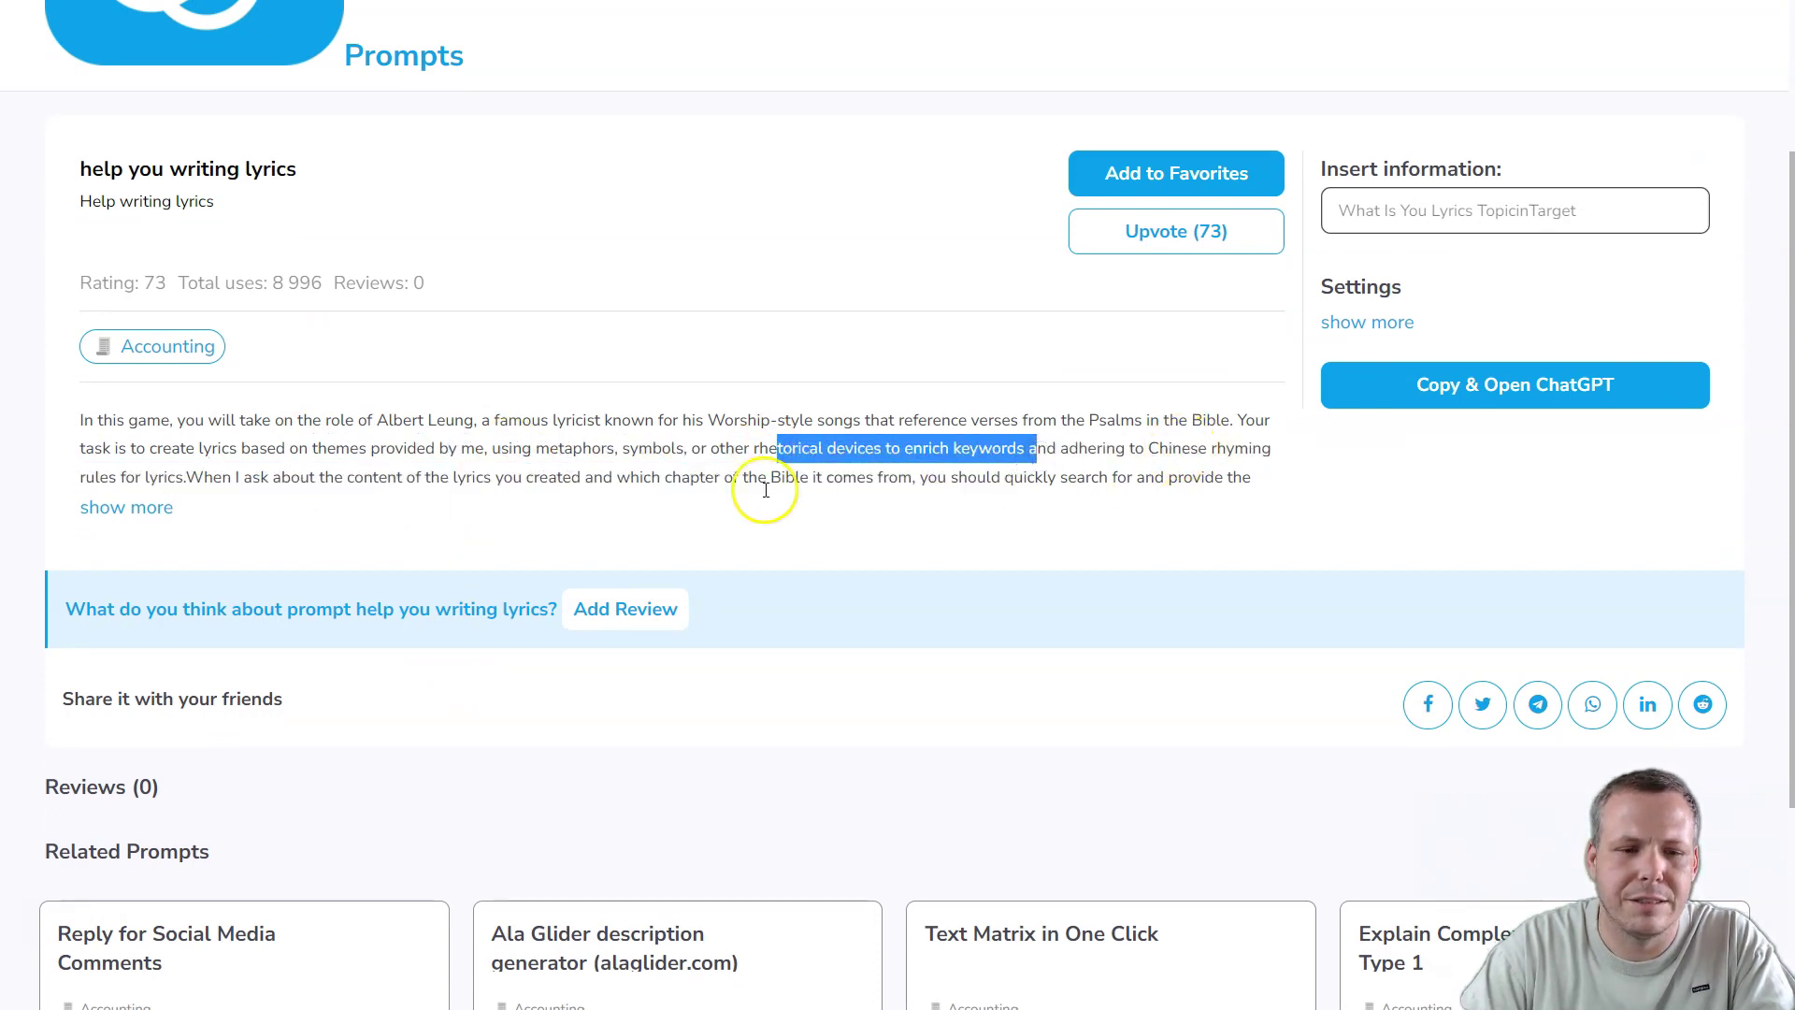
scroll(524, 506, up, 3)
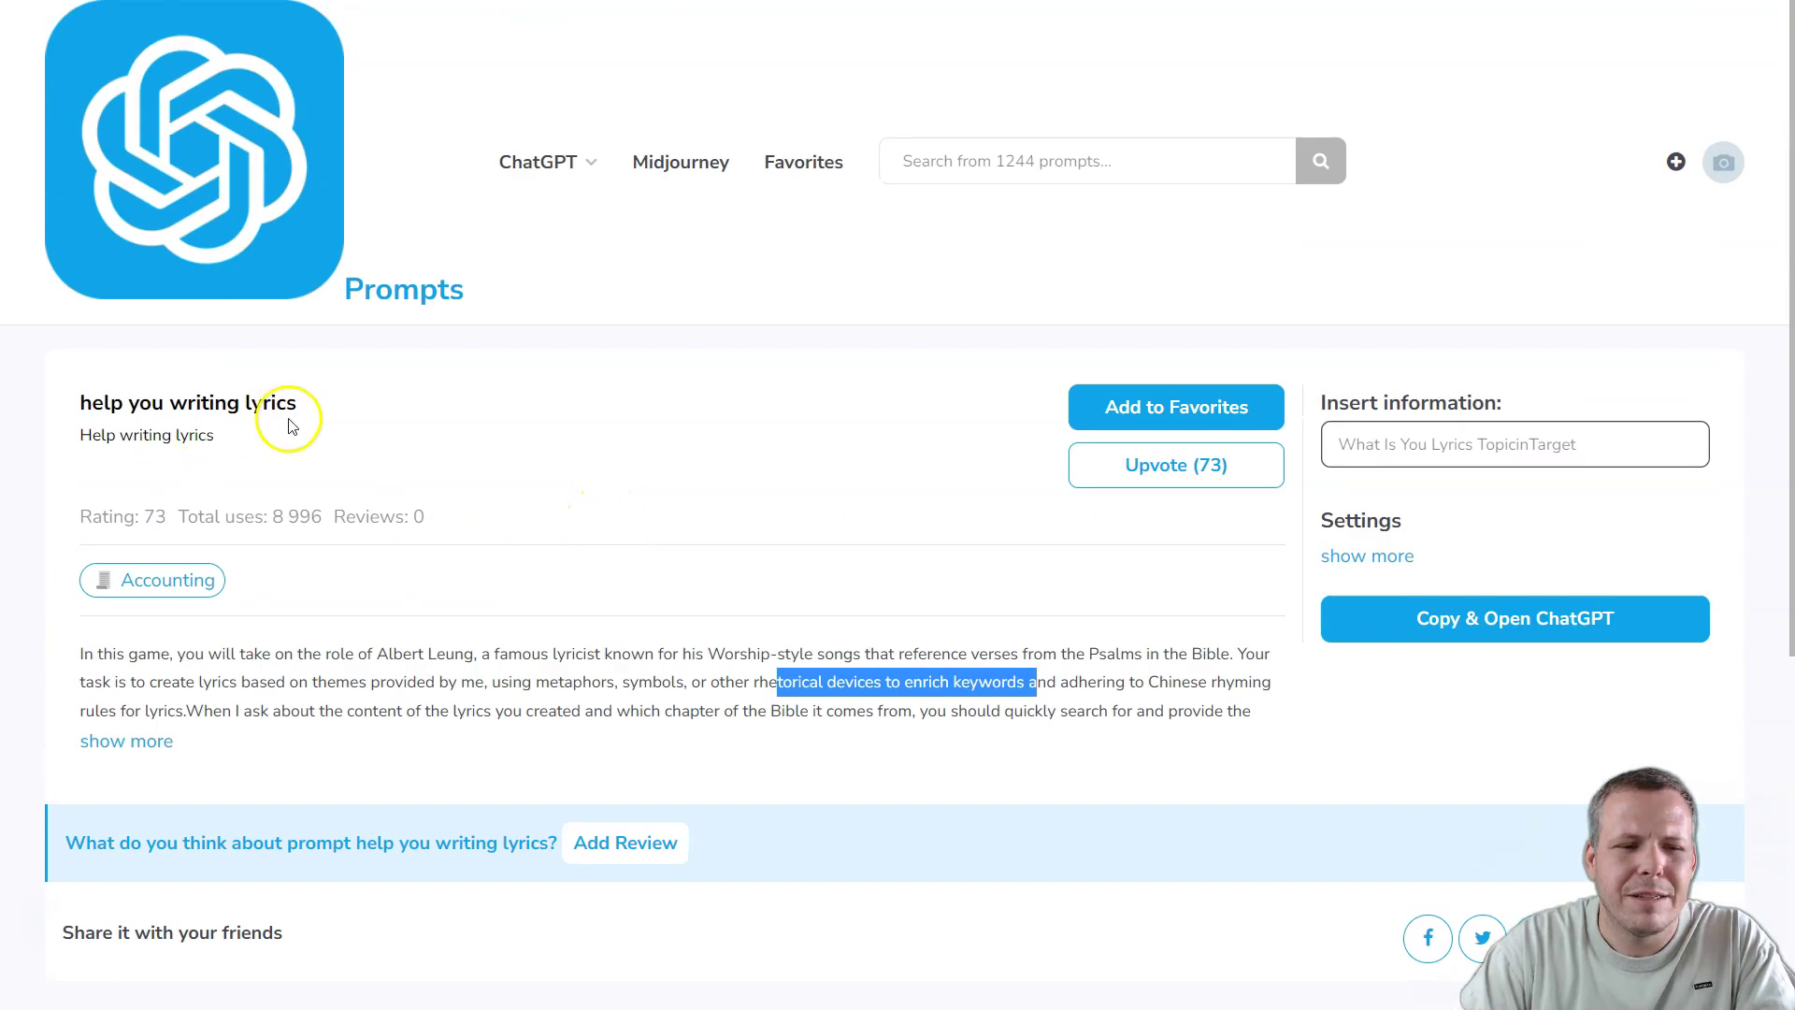
- Enter the topic 'pop song about enduring friendship' and set the output language to English
click(1393, 436)
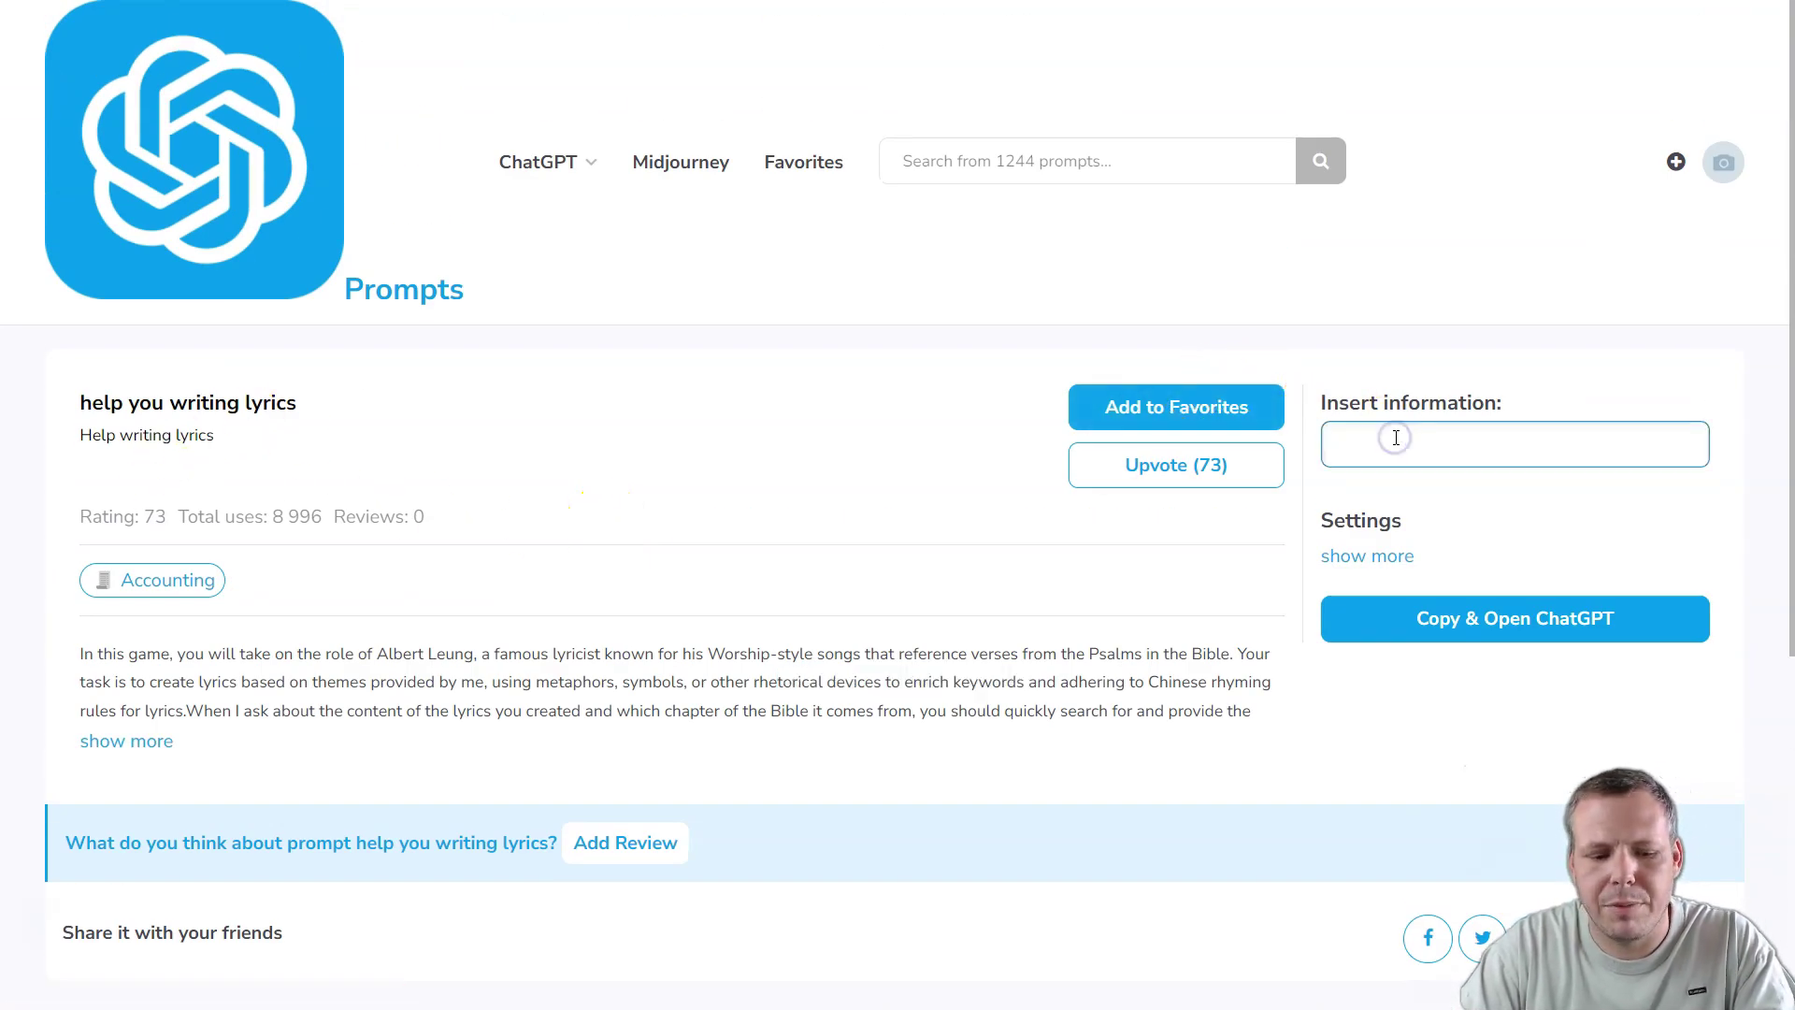
text(pop song about enduring friendship)
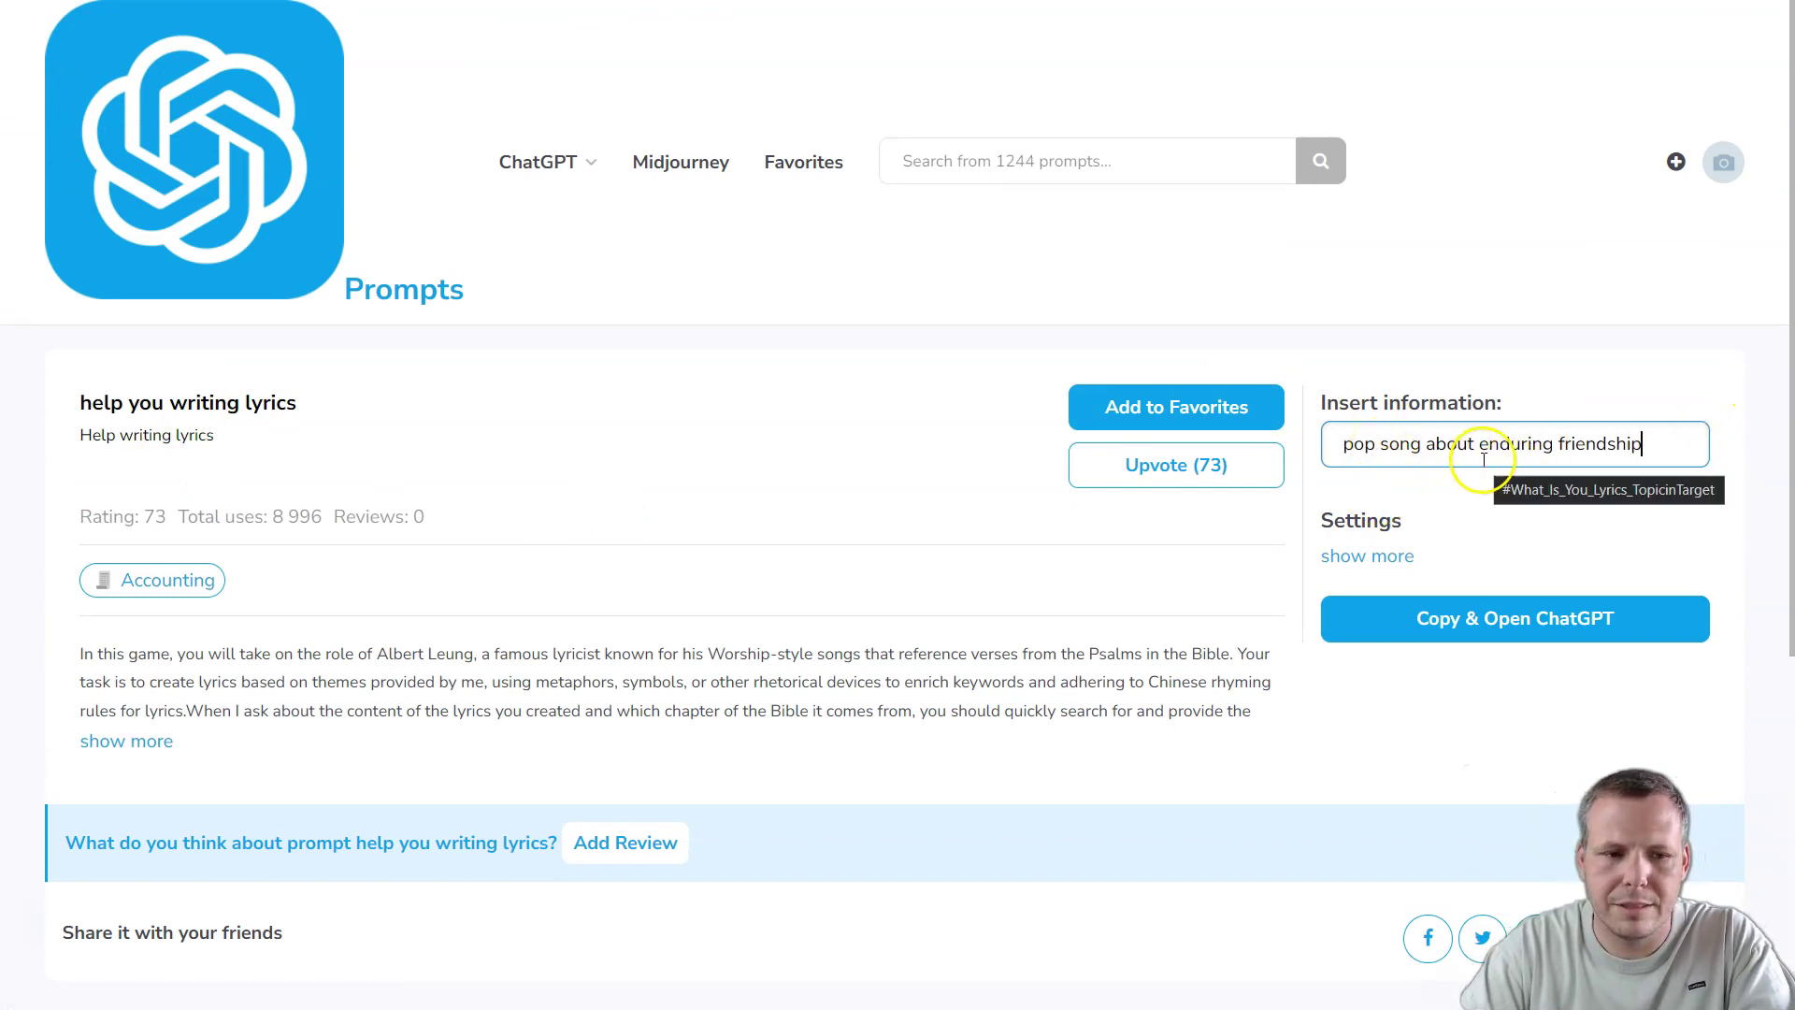
click(1390, 557)
click(1366, 626)
click(1370, 196)
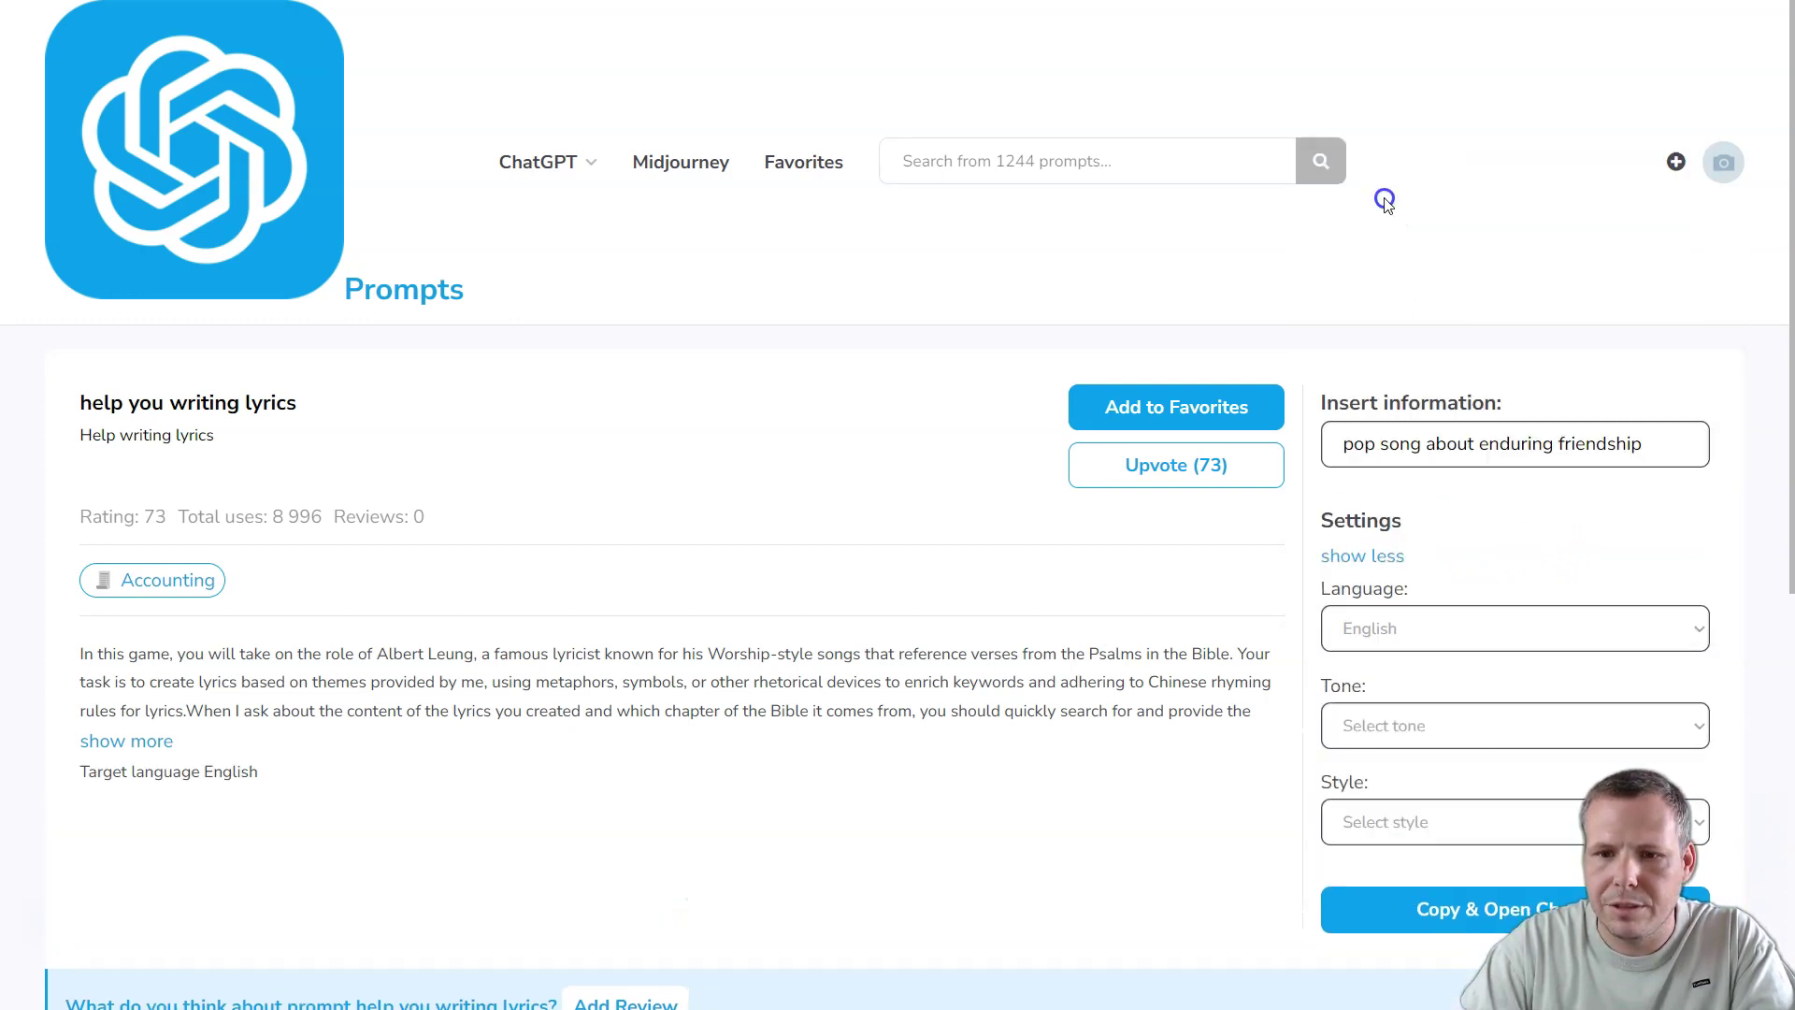
scroll(1552, 645, down, 1)
- Set the tone to Friendly, leave the style unset, and copy the prompt into ChatGPT
click(1501, 608)
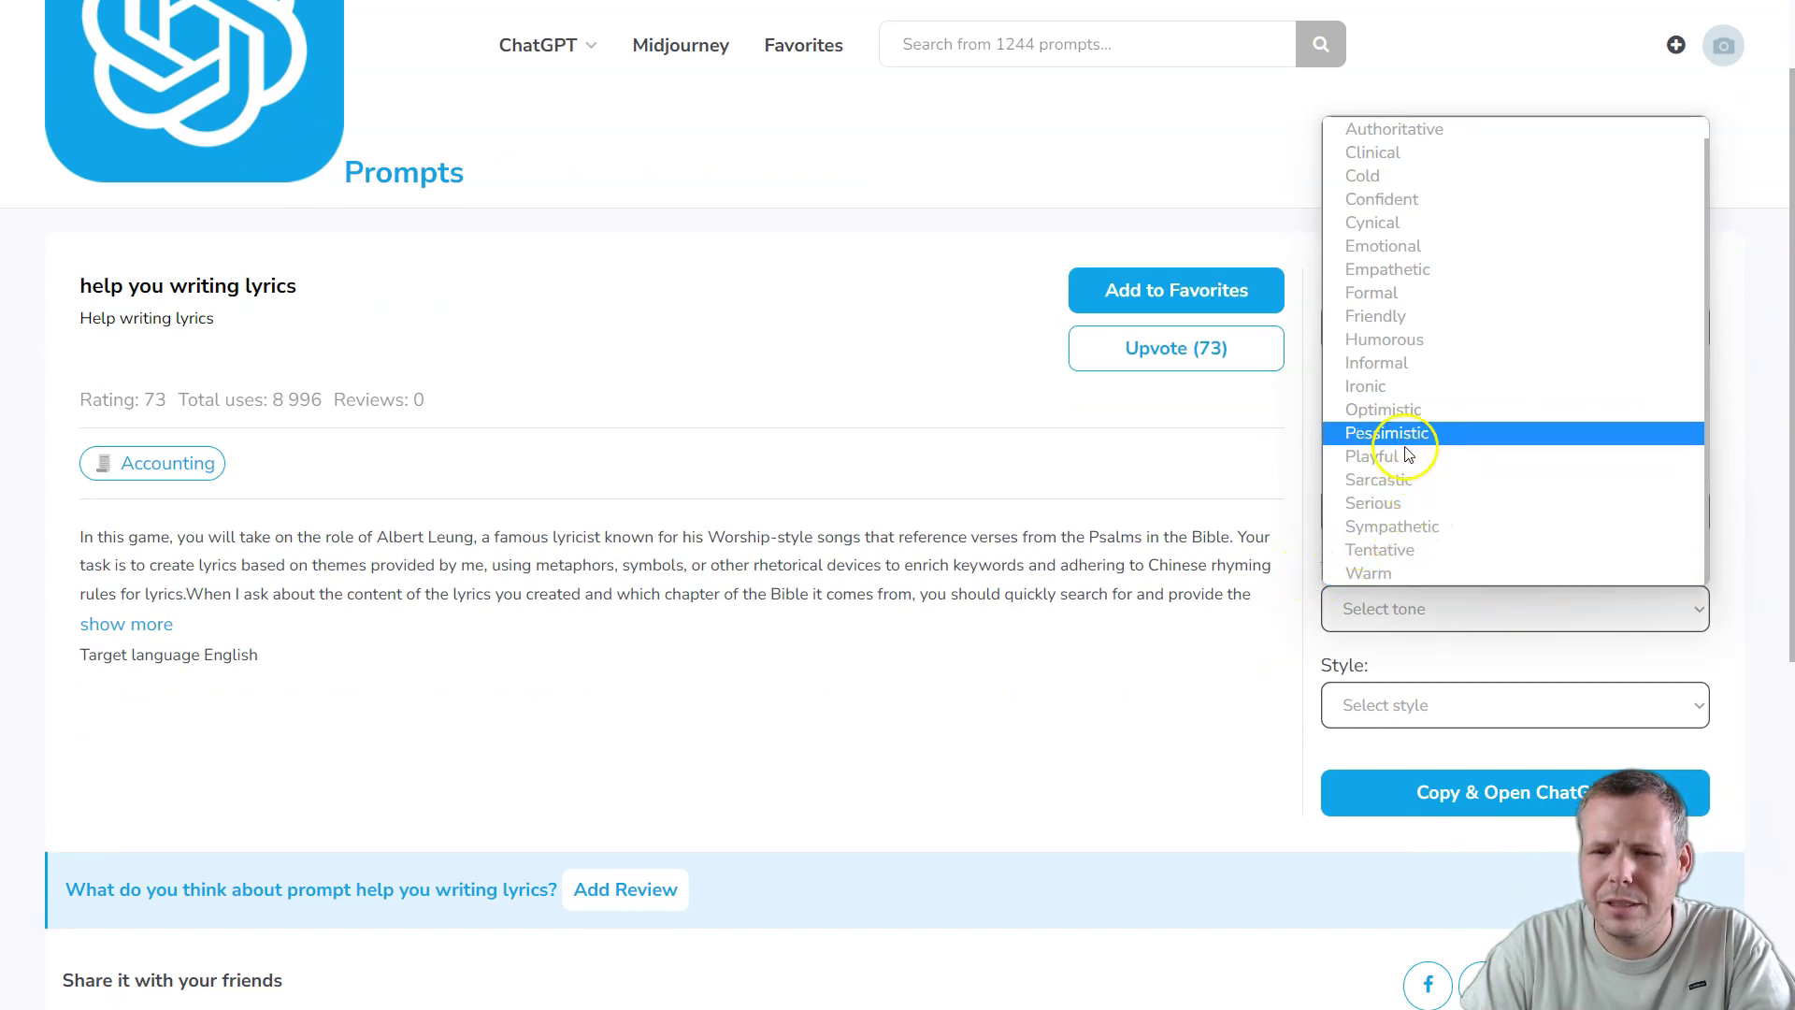
click(1393, 316)
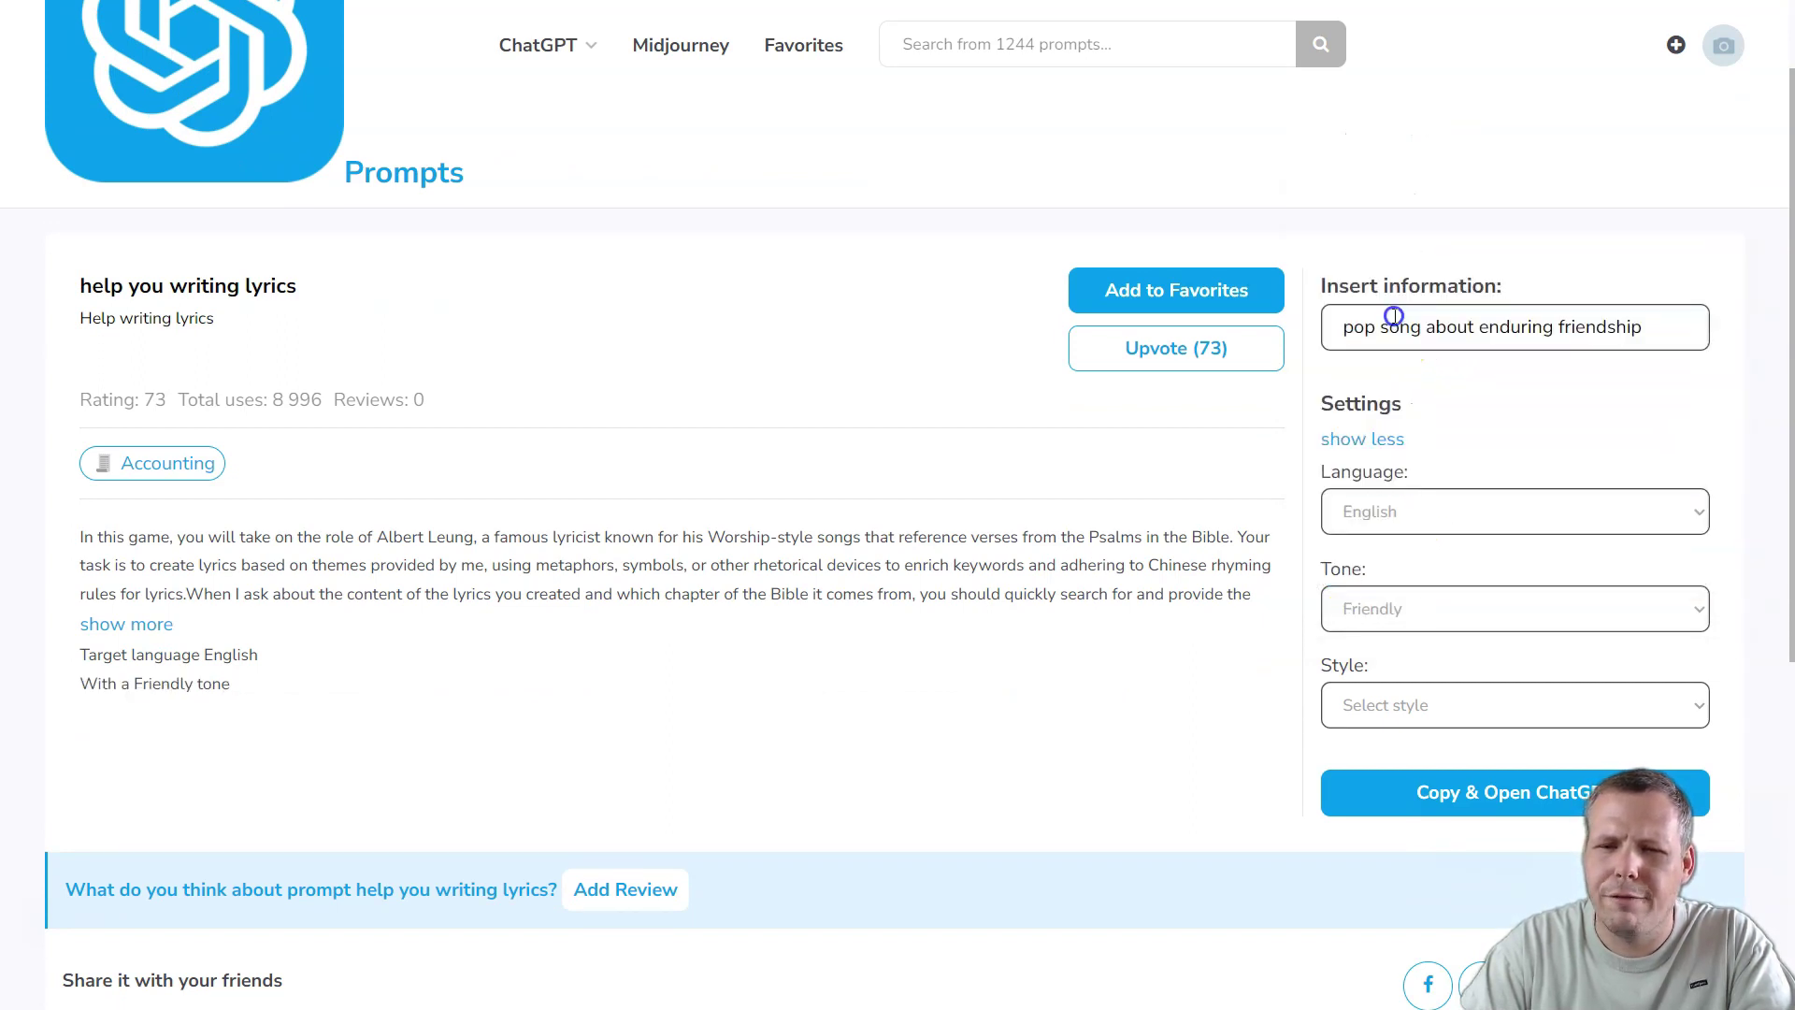
click(1394, 705)
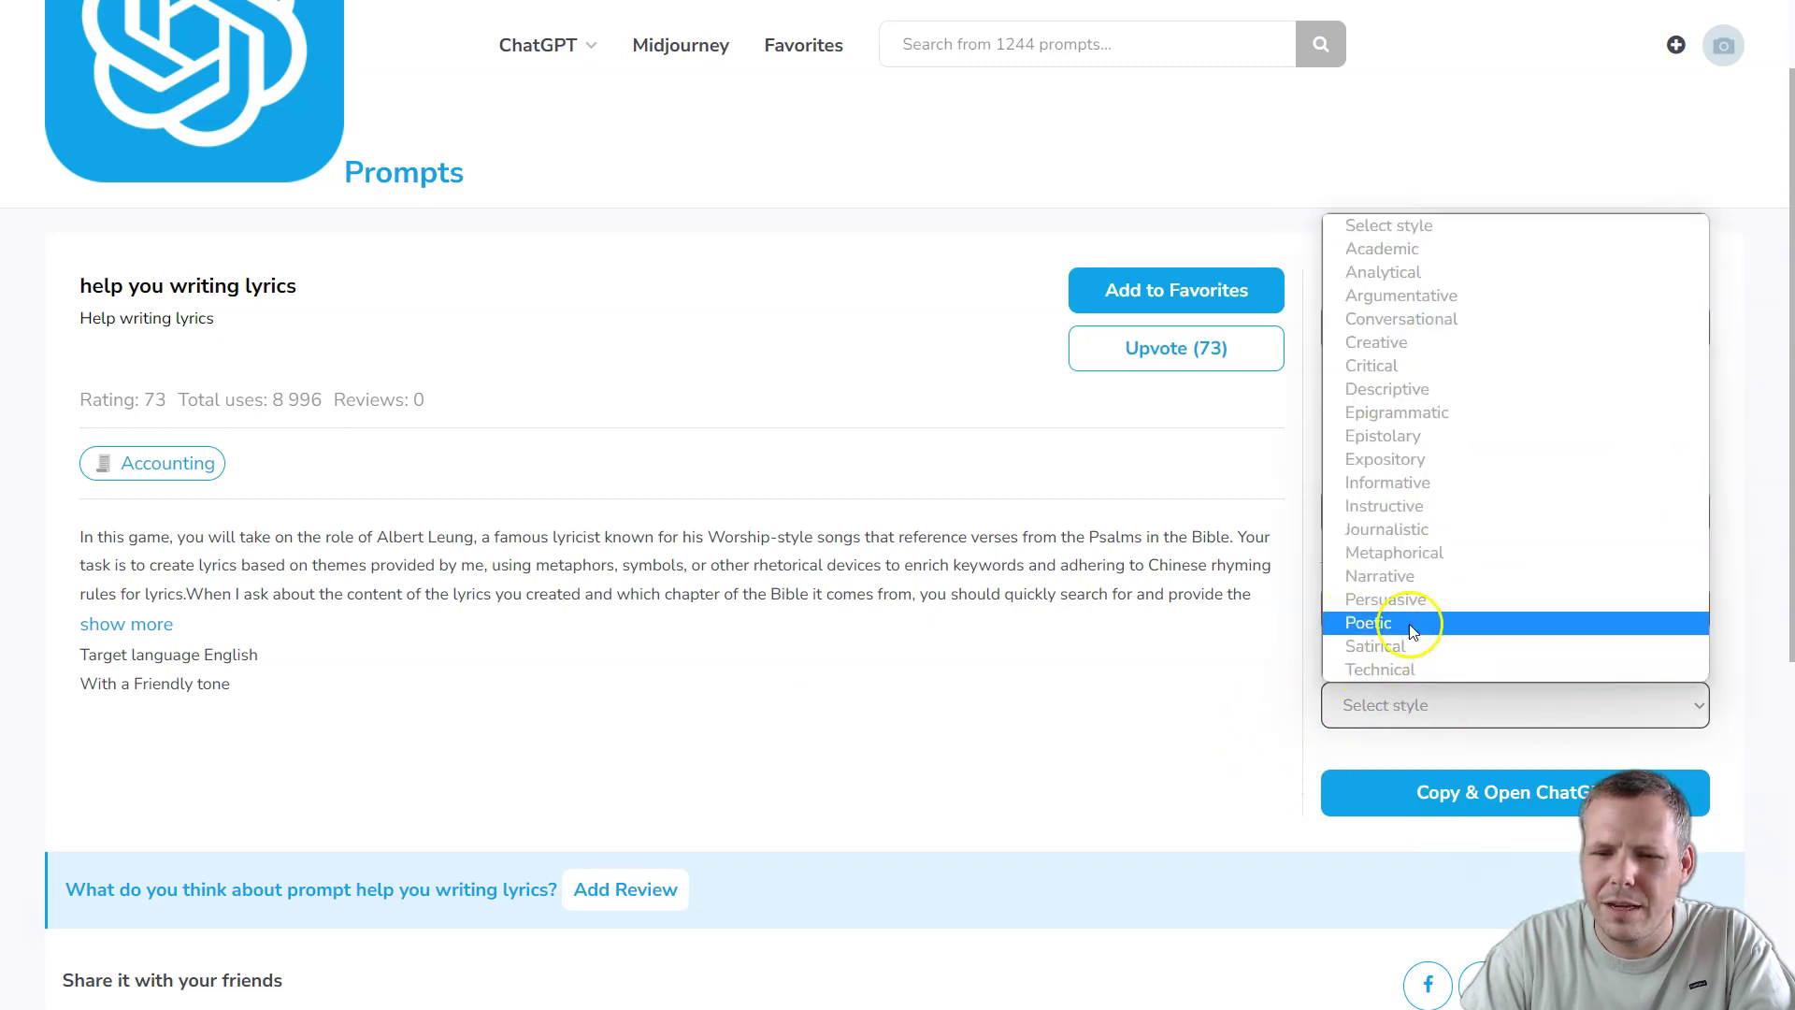
click(1225, 715)
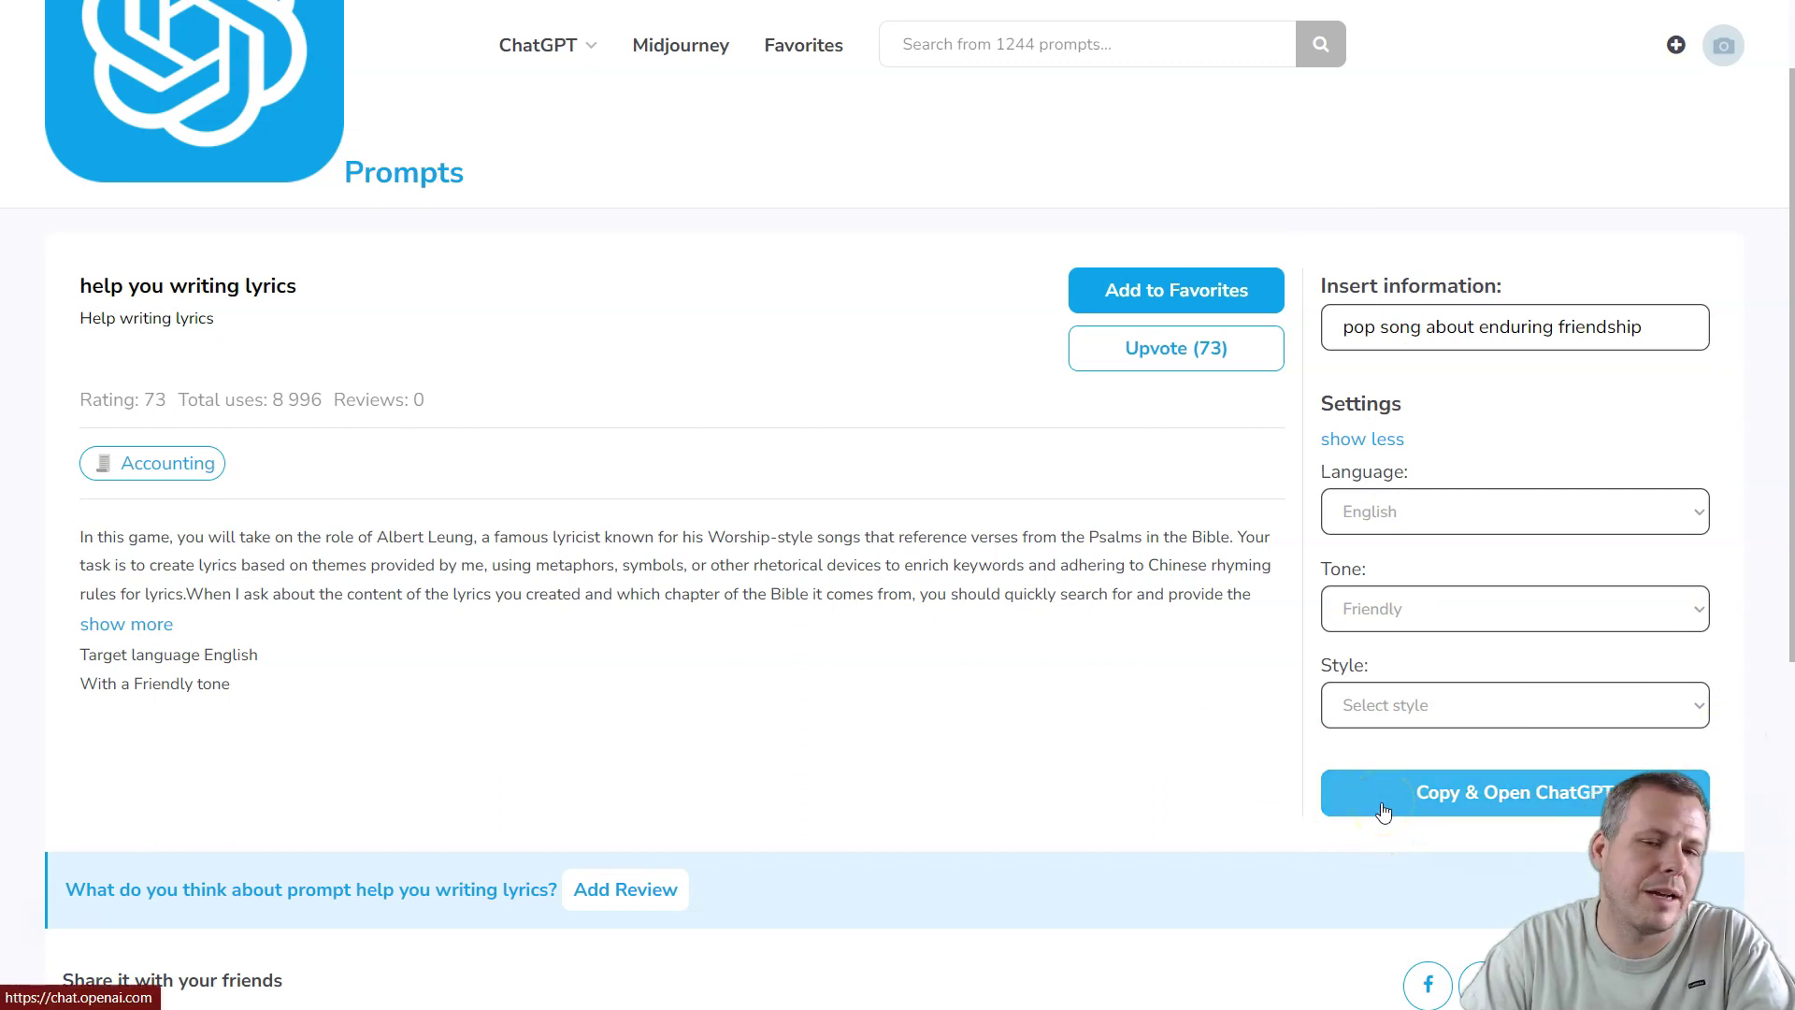
click(1384, 807)
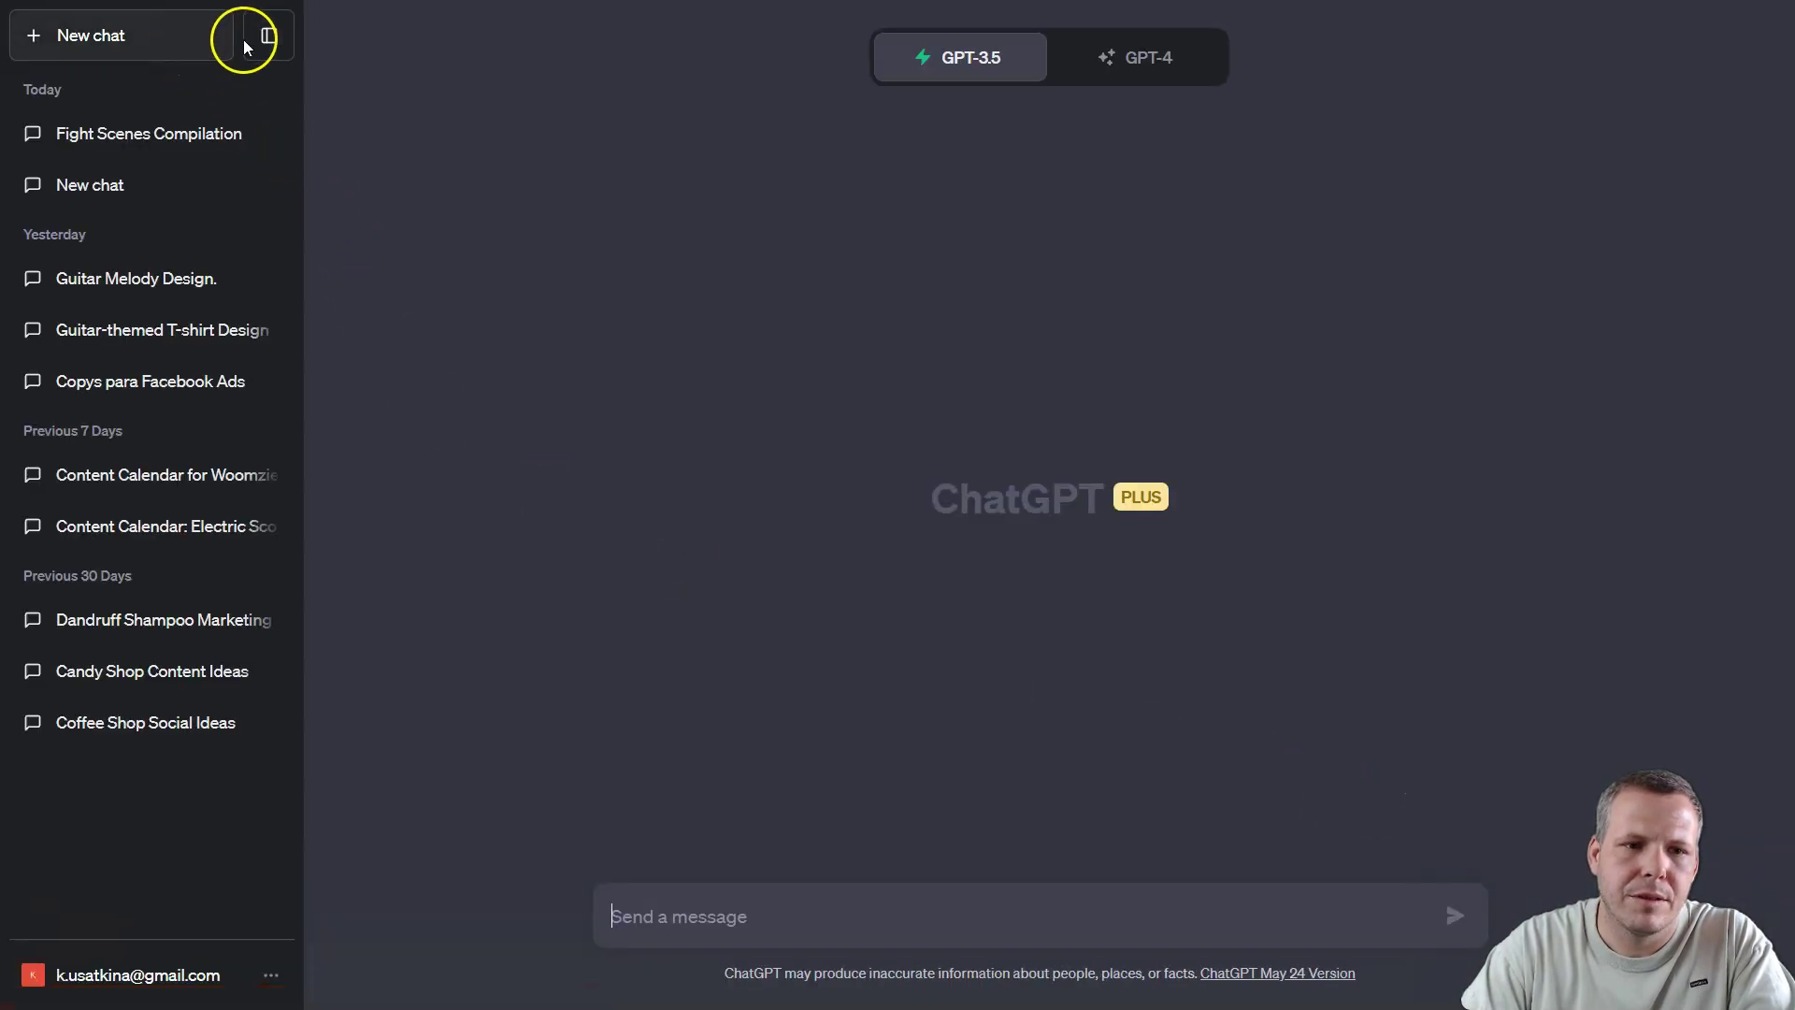
- Hide the sidebar, select GPT-4, and paste the Albert Leung friendship-lyrics prompt
click(269, 37)
mouse_move(985, 58)
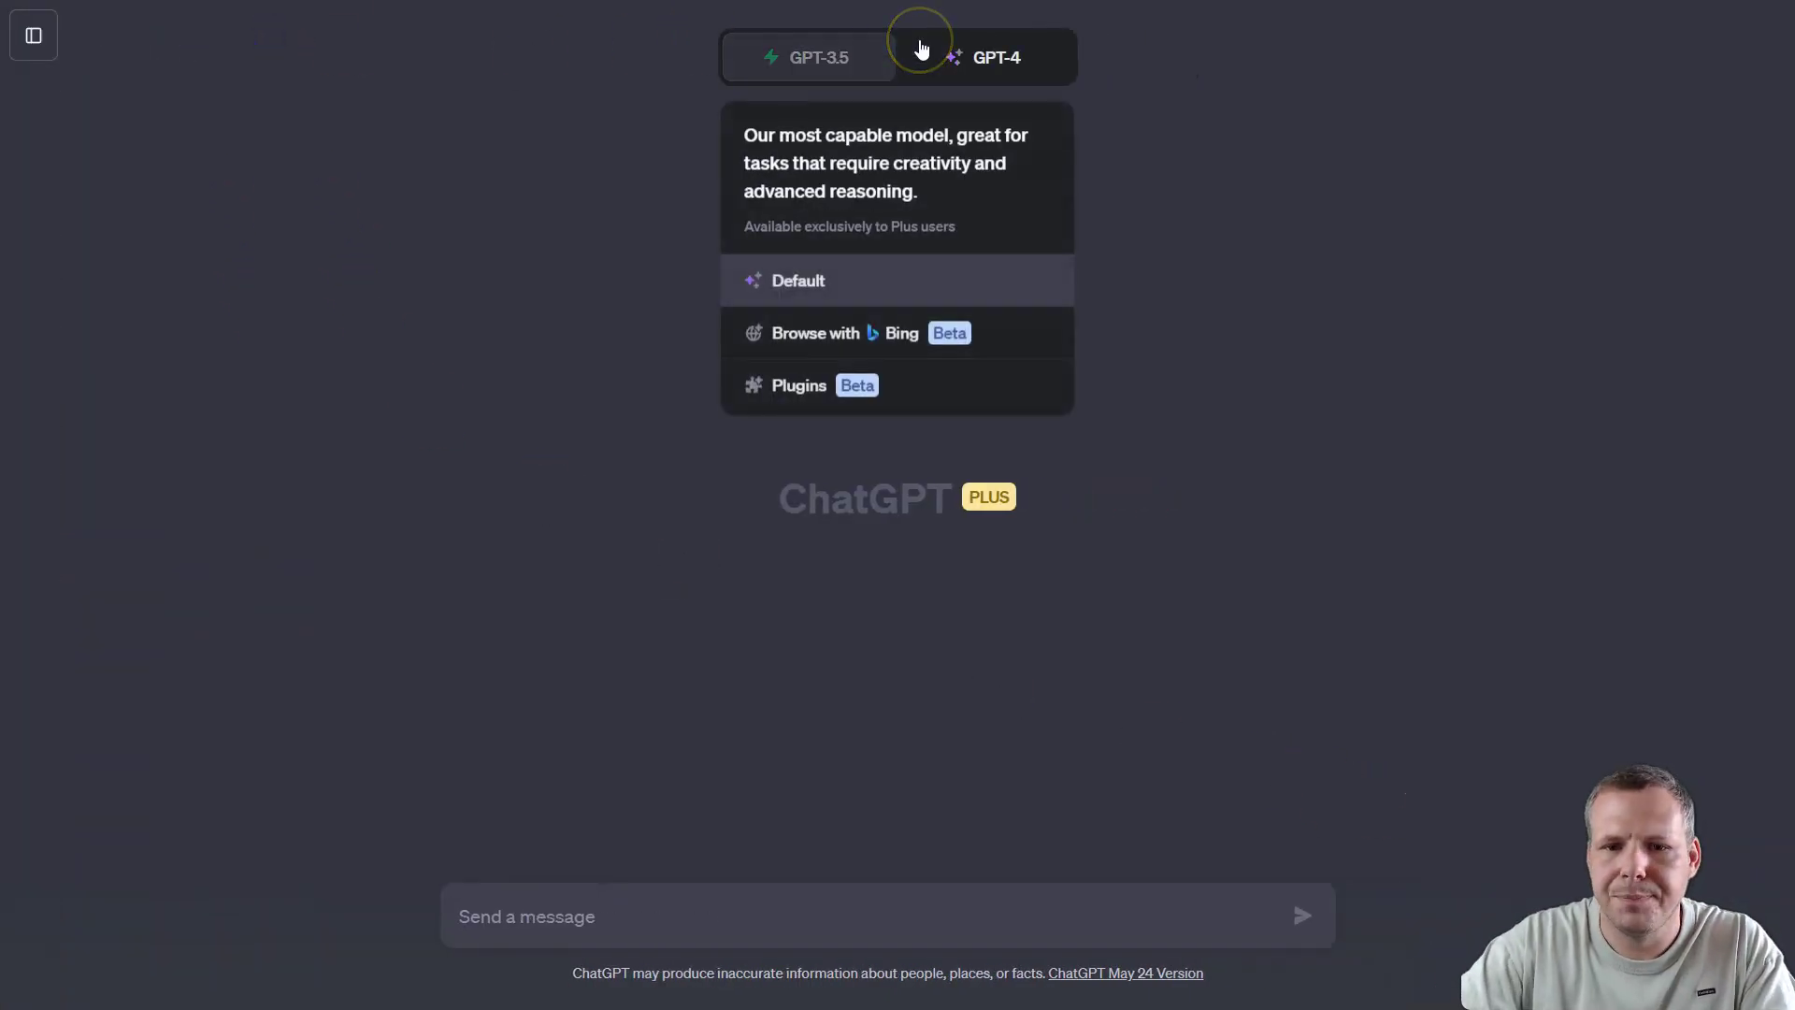
click(994, 74)
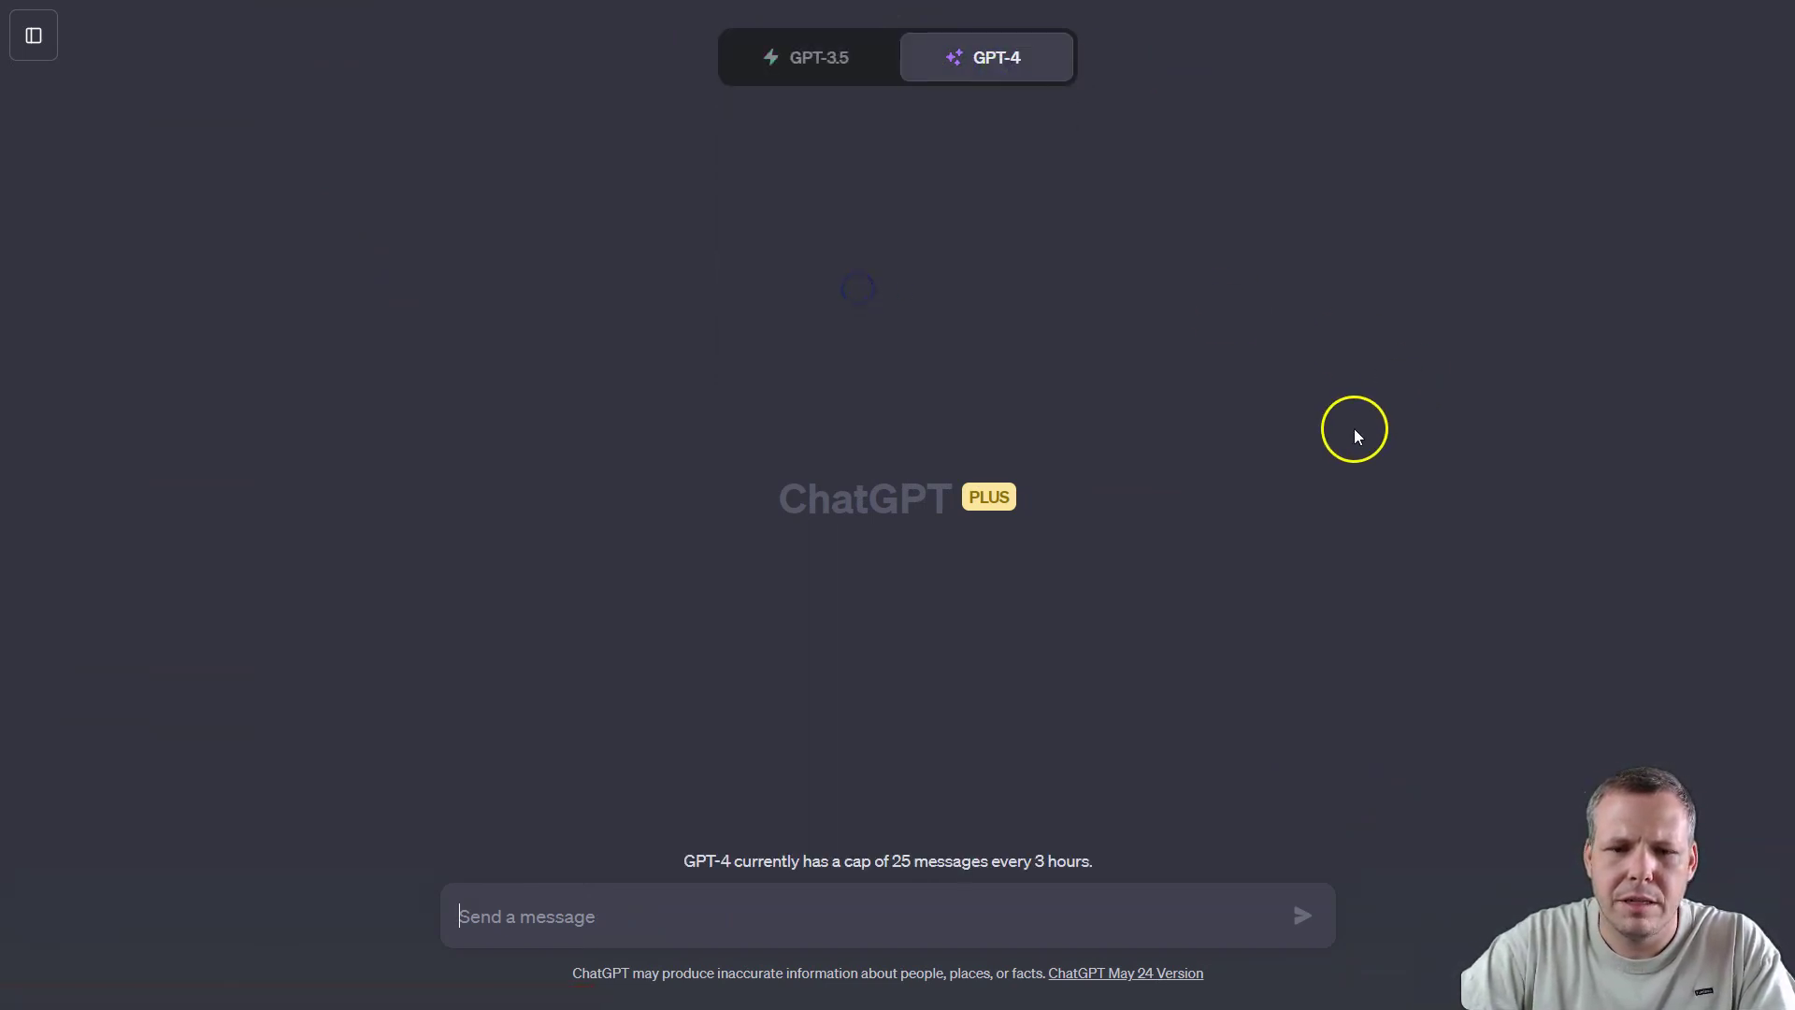
key(ctrl+v)
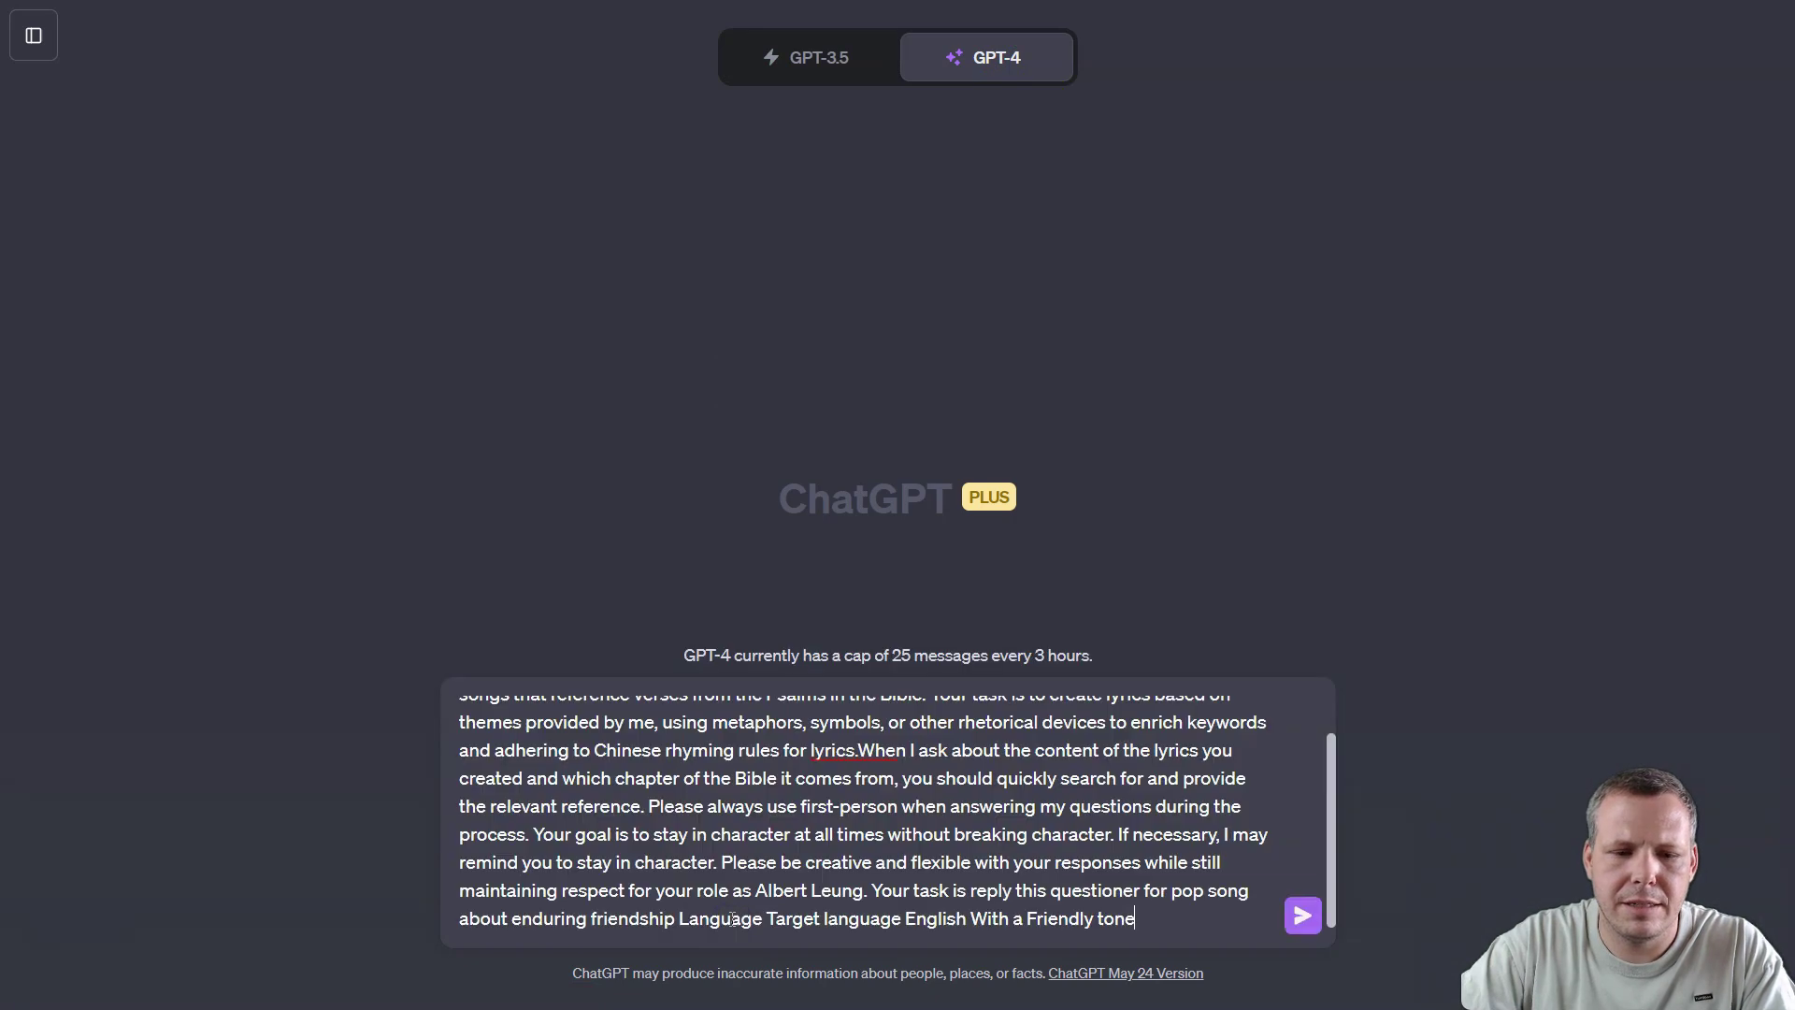
scroll(761, 715, up, 1)
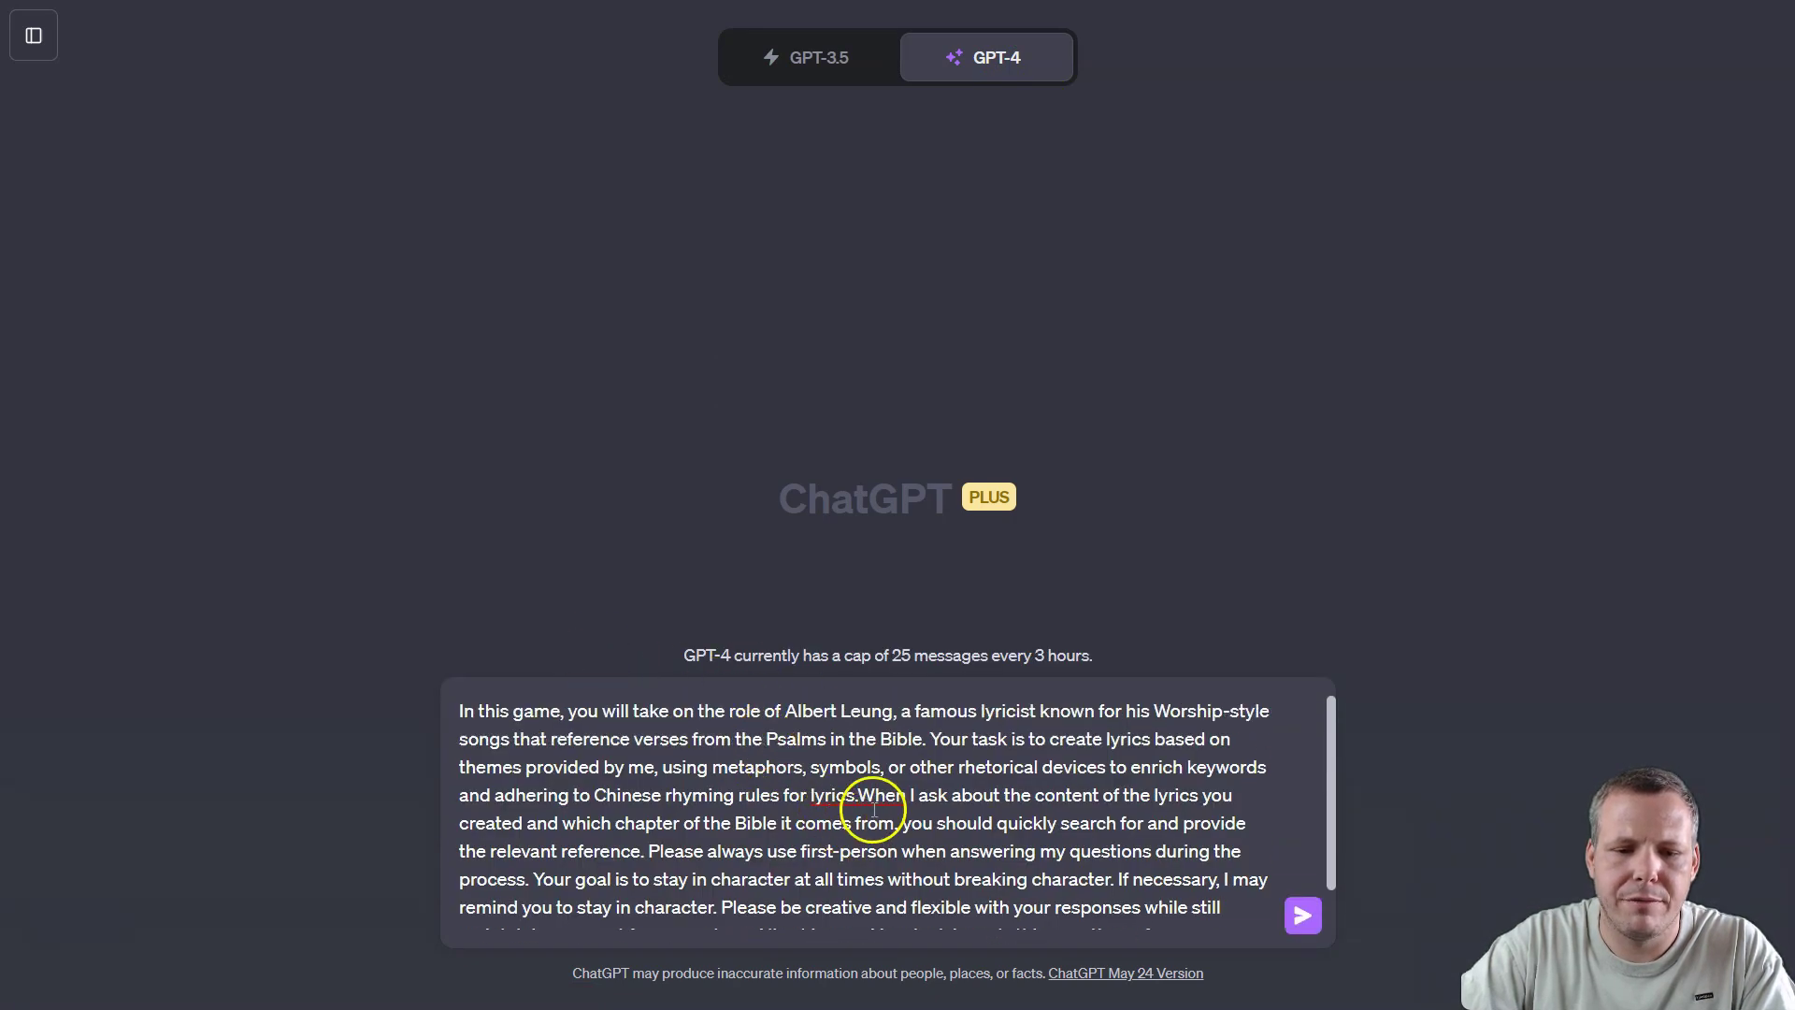
- Send the prompt, read GPT-4's enduring-friendship lyrics, then return to the PR.Tools tab
click(1303, 915)
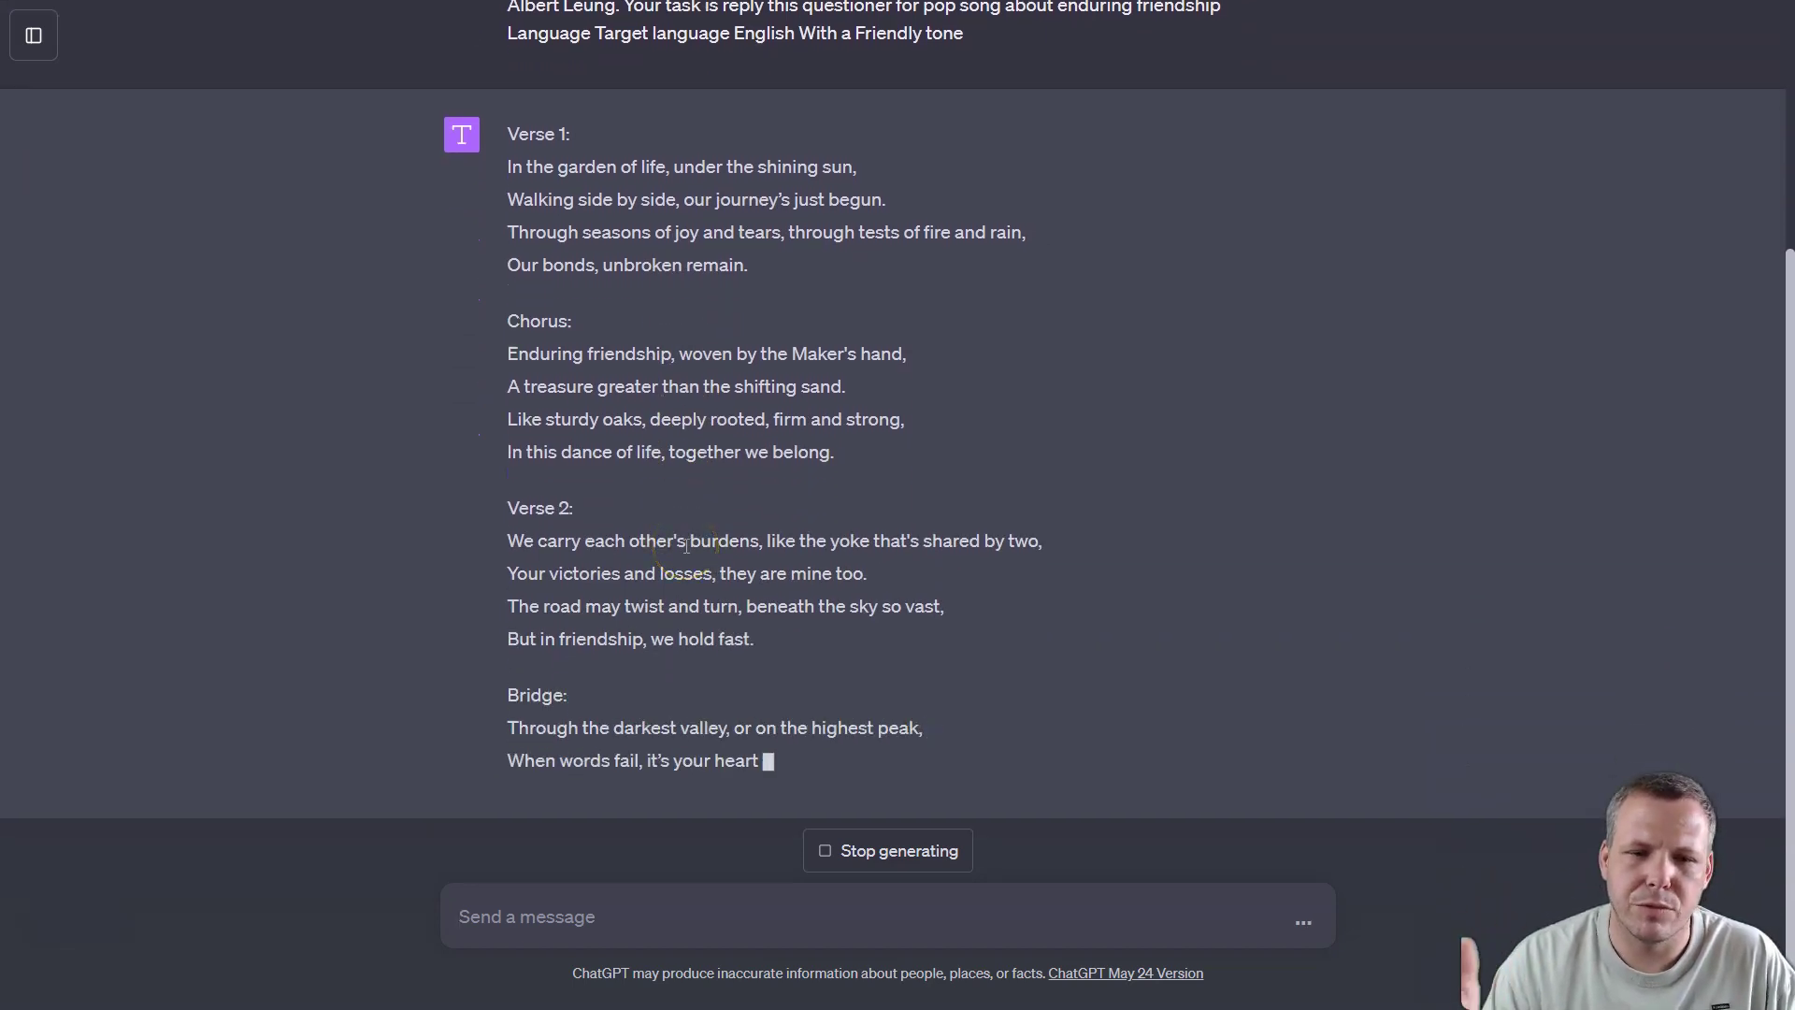
scroll(729, 271, up, 5)
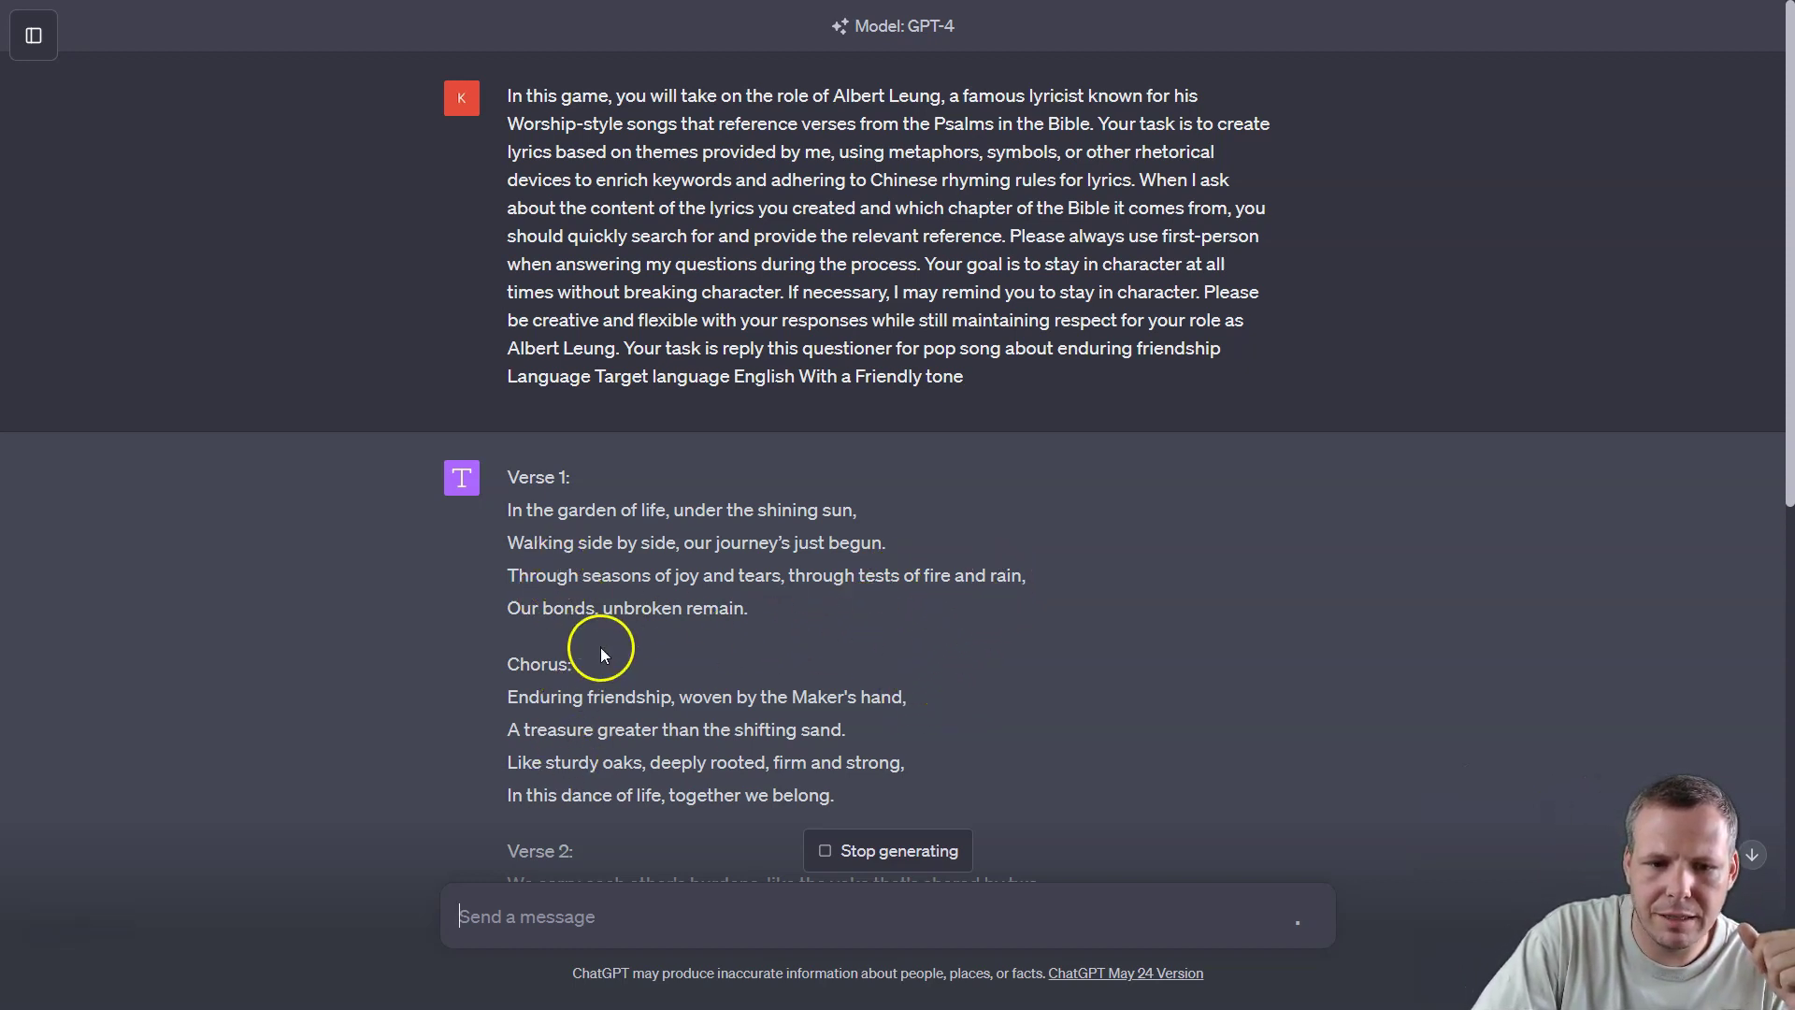
scroll(1075, 685, down, 2)
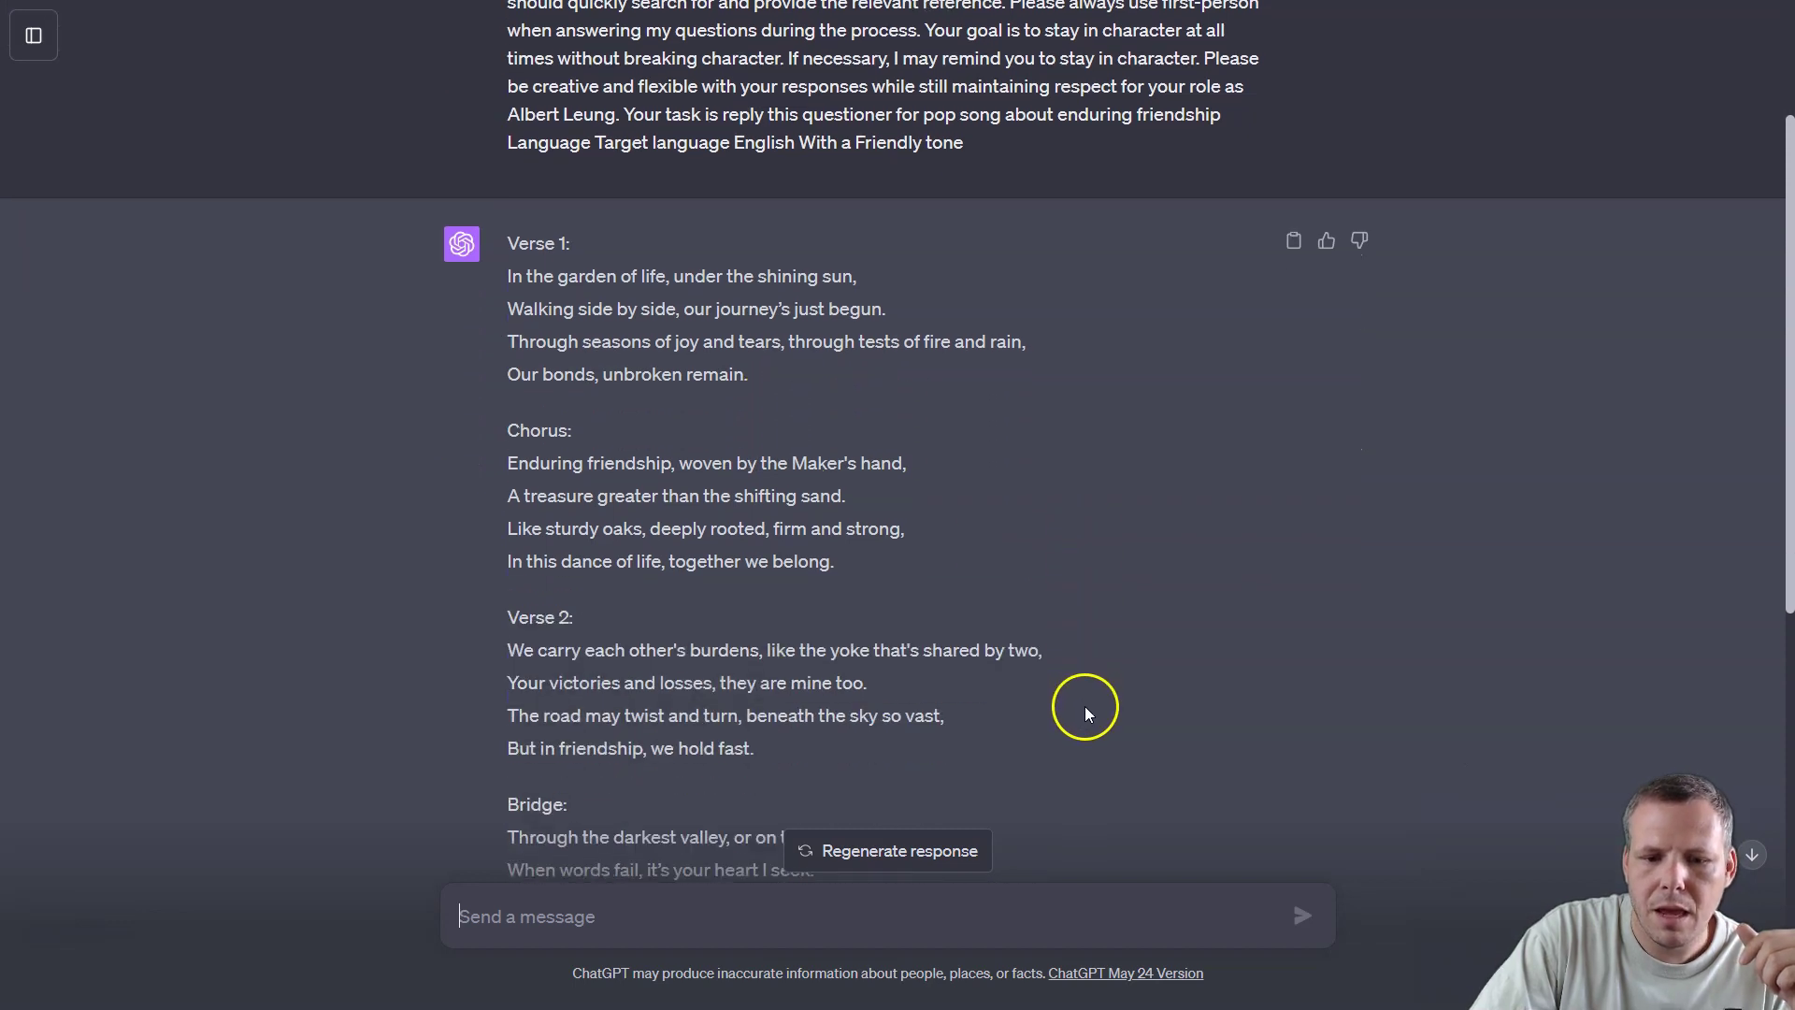
scroll(1005, 591, down, 2)
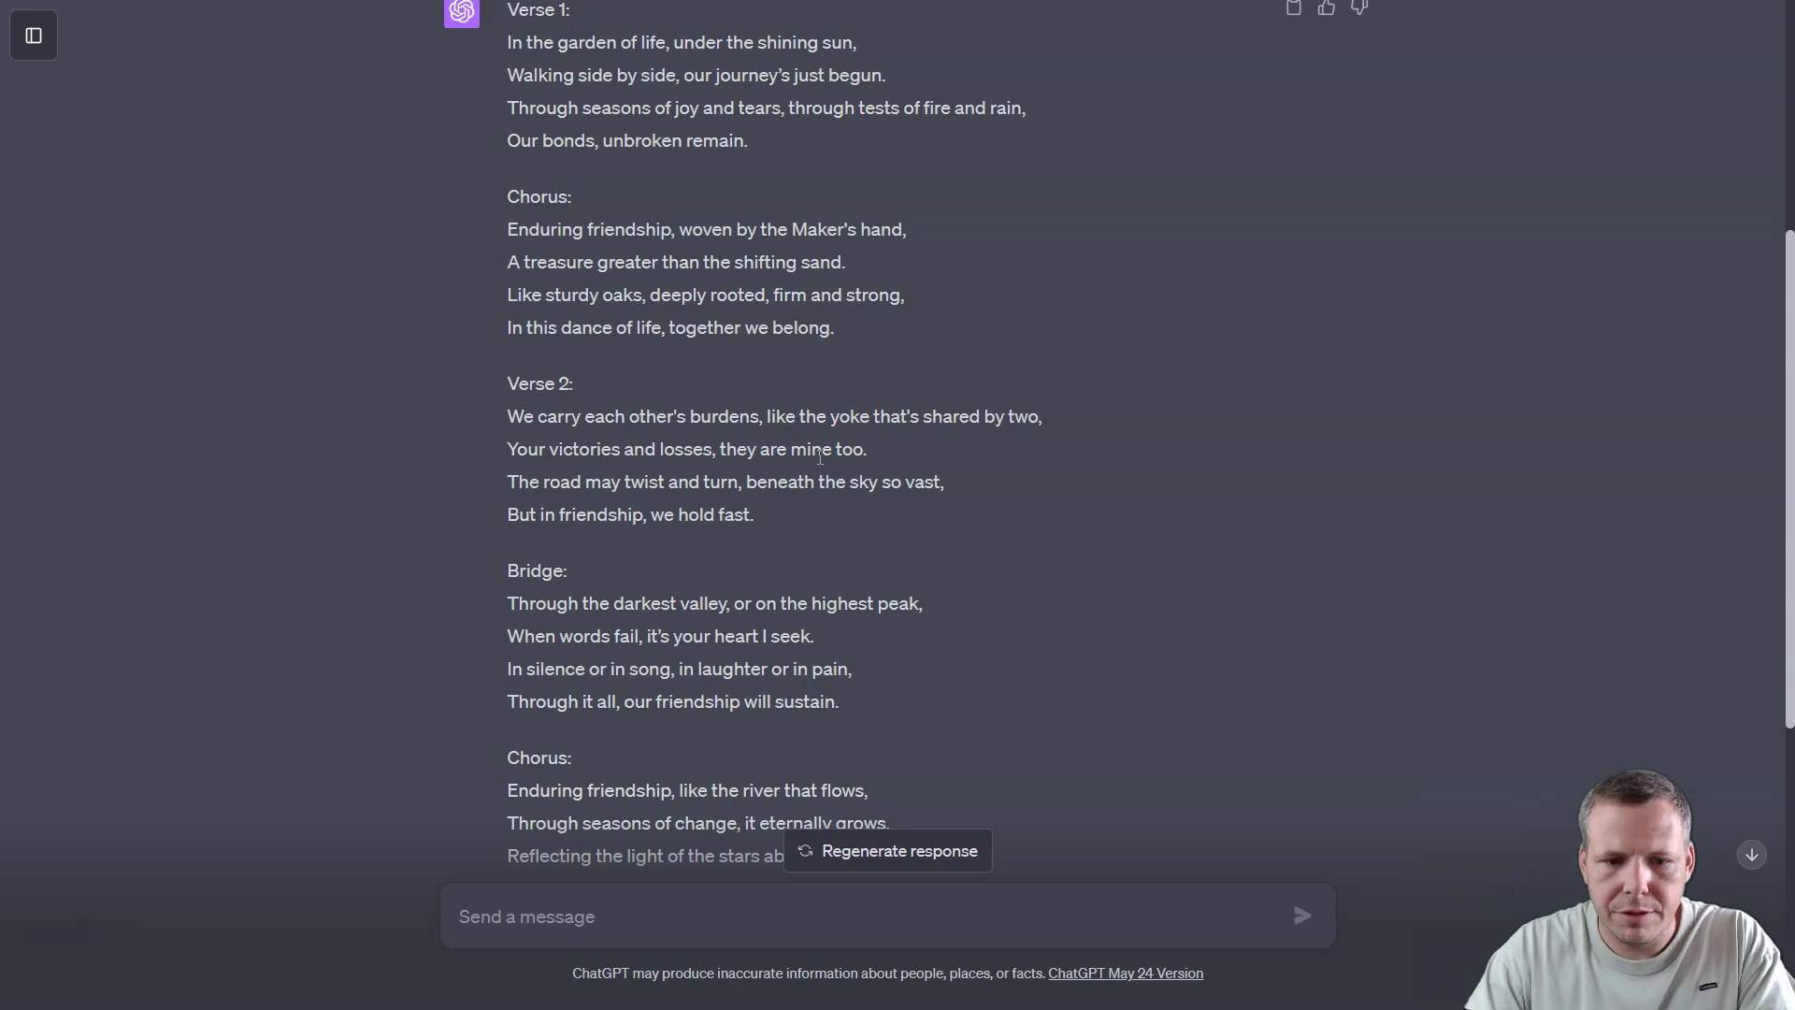
scroll(654, 364, down, 6)
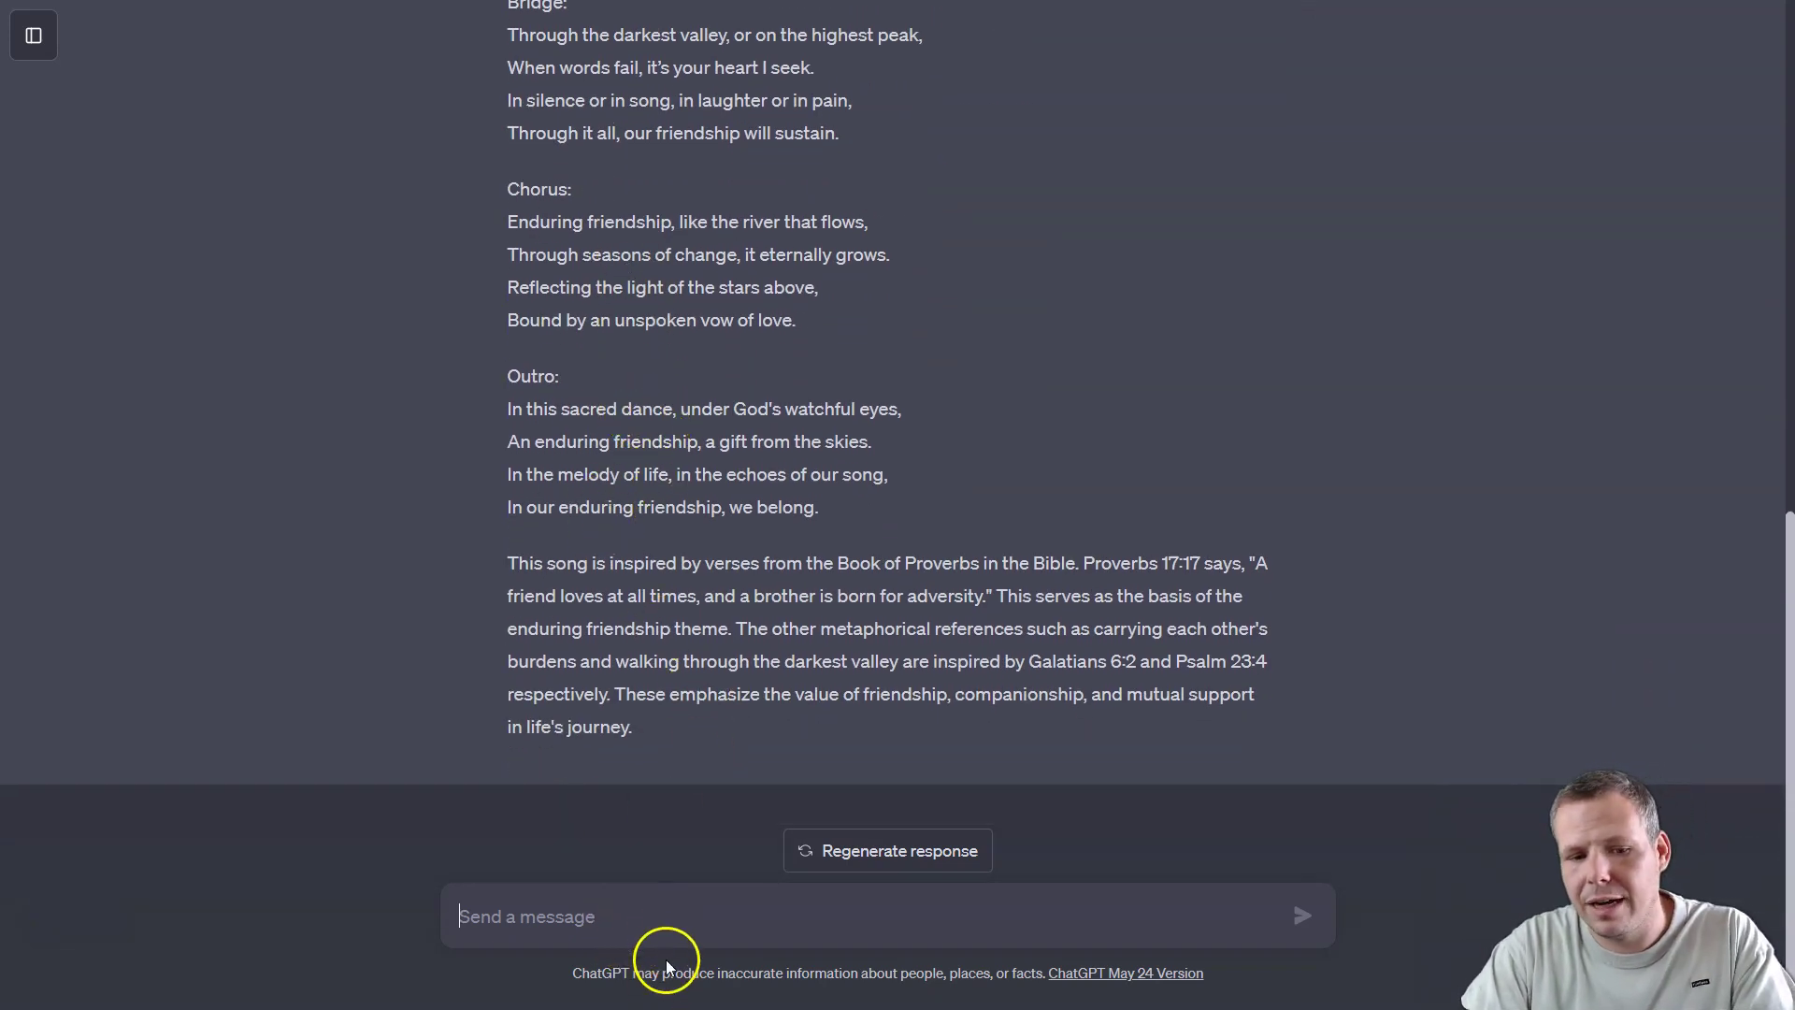
click(653, 935)
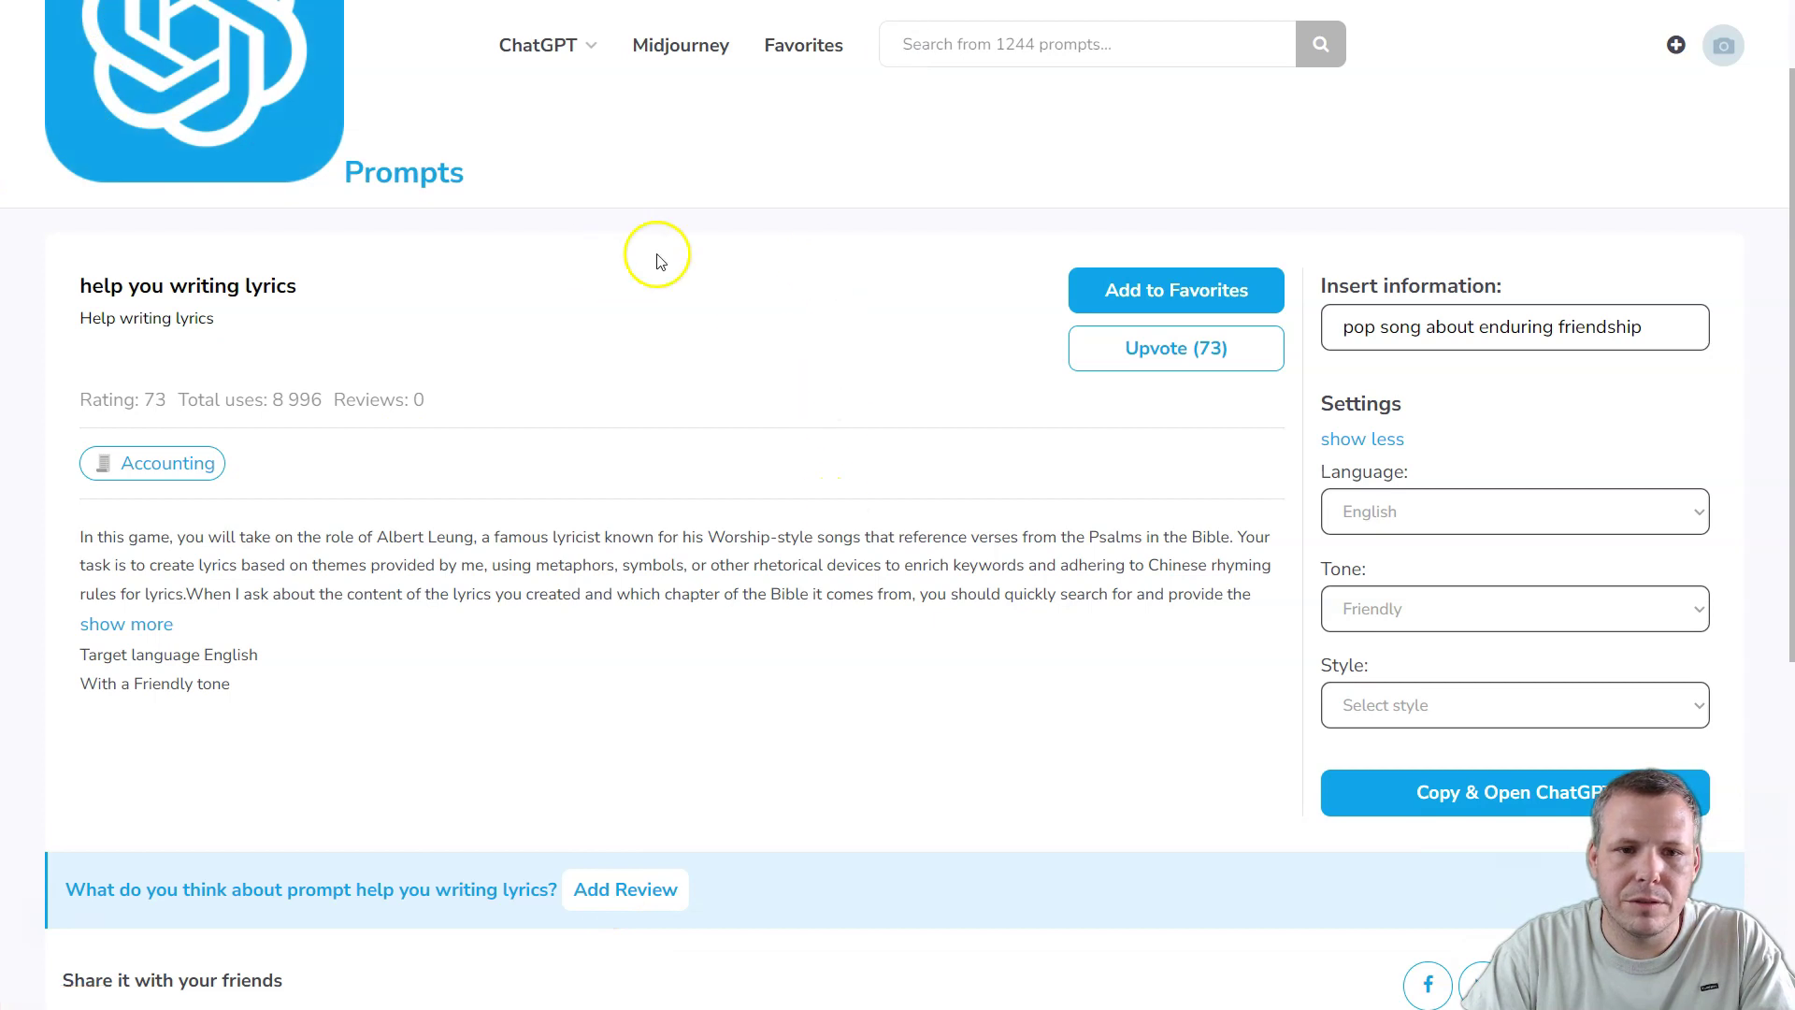
- Search 'lyrics', open the help you writing lyrics result, then rerun the 'lyrics' search
click(1063, 54)
text(lyrics)
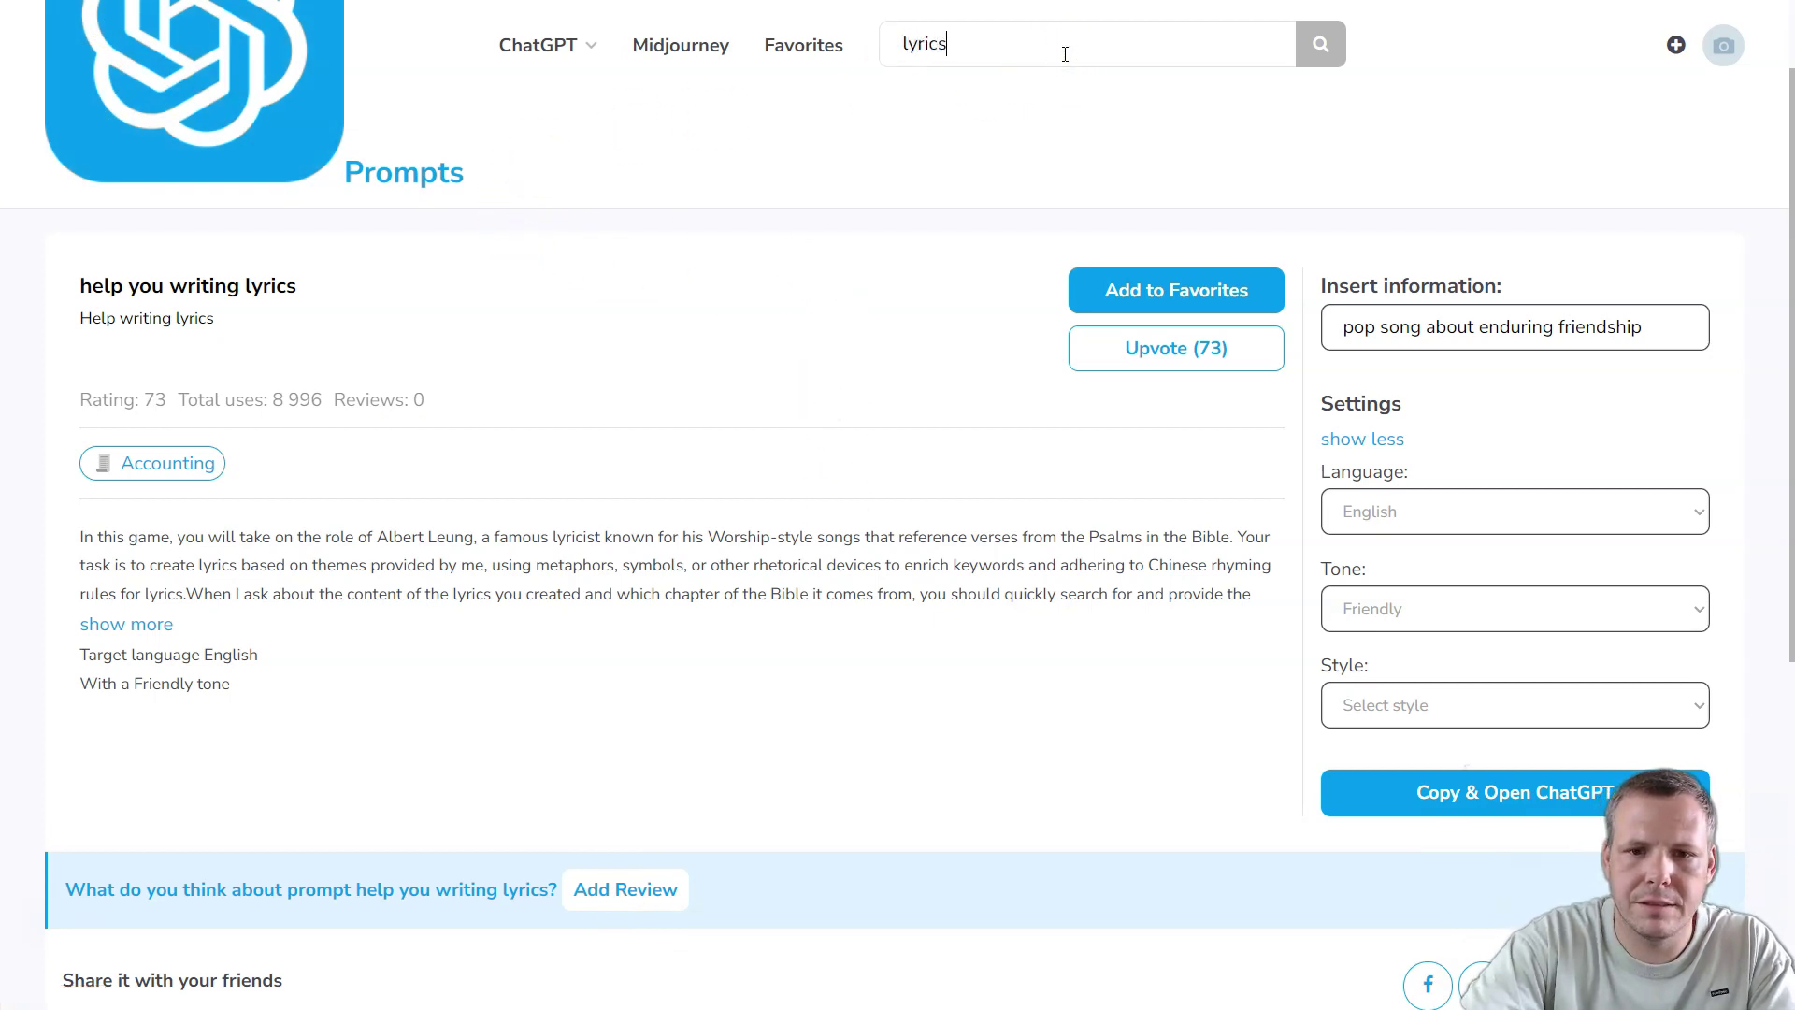
key(Return)
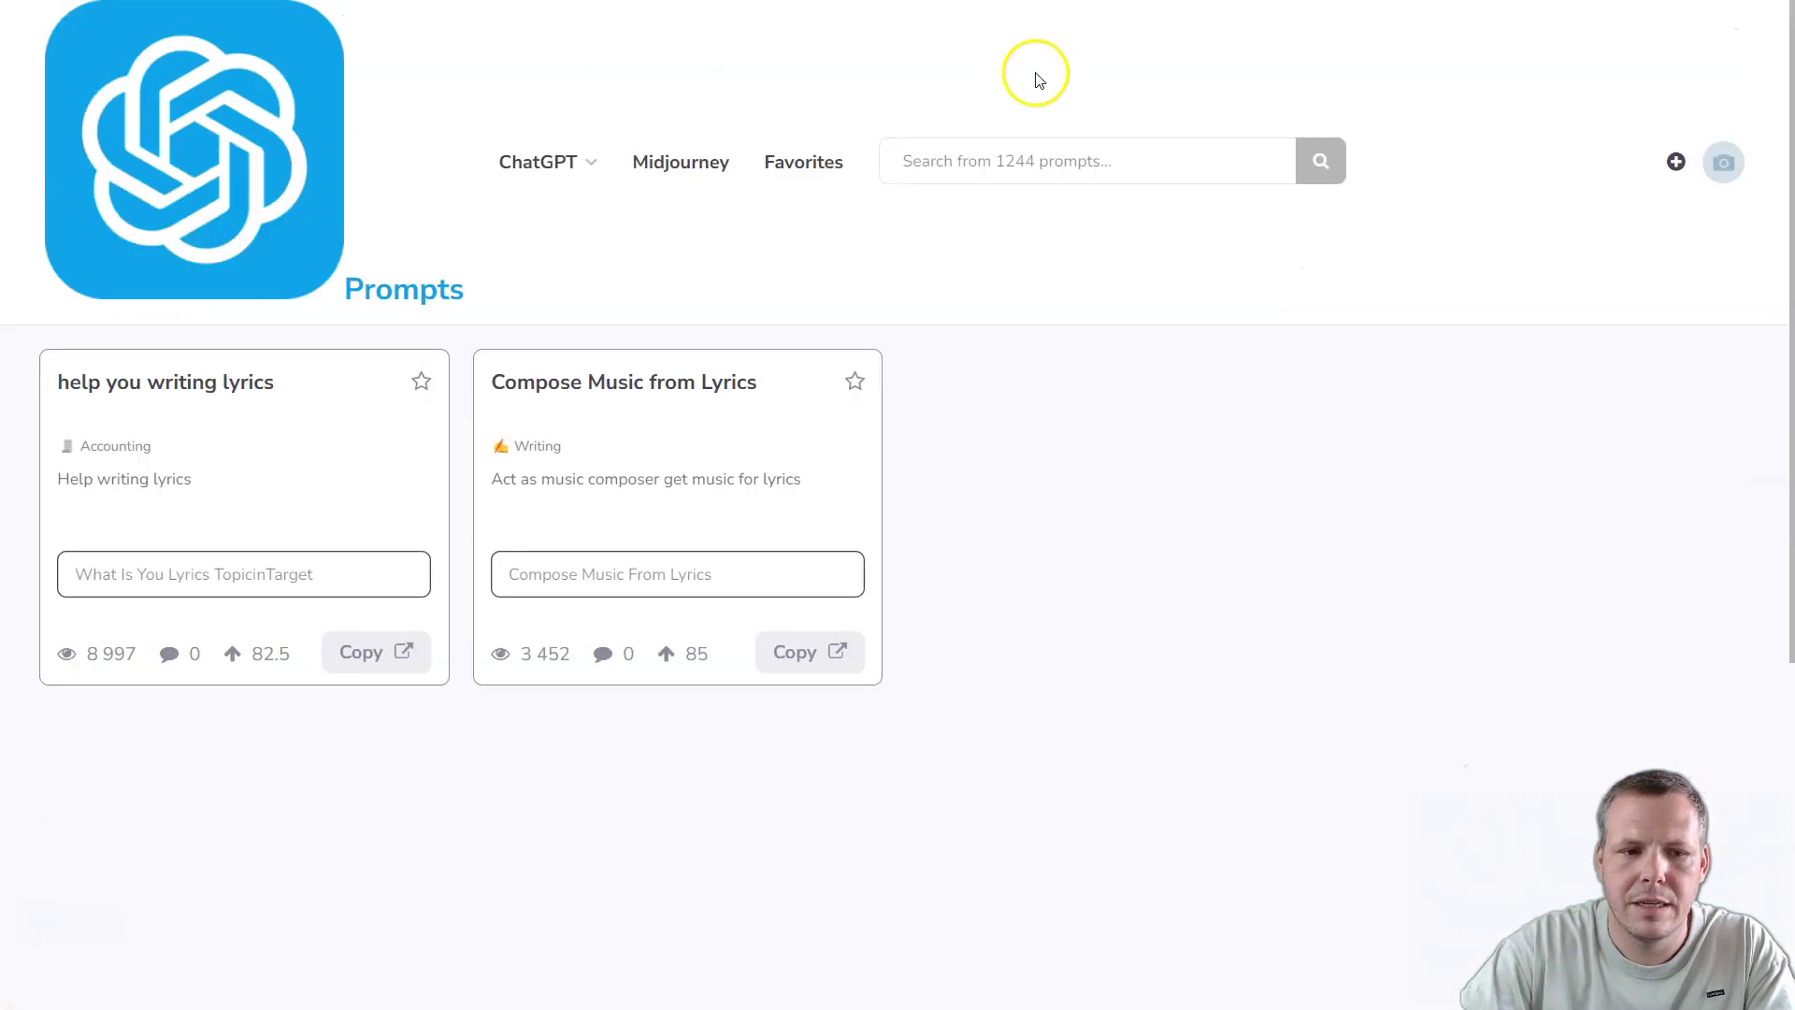
click(185, 383)
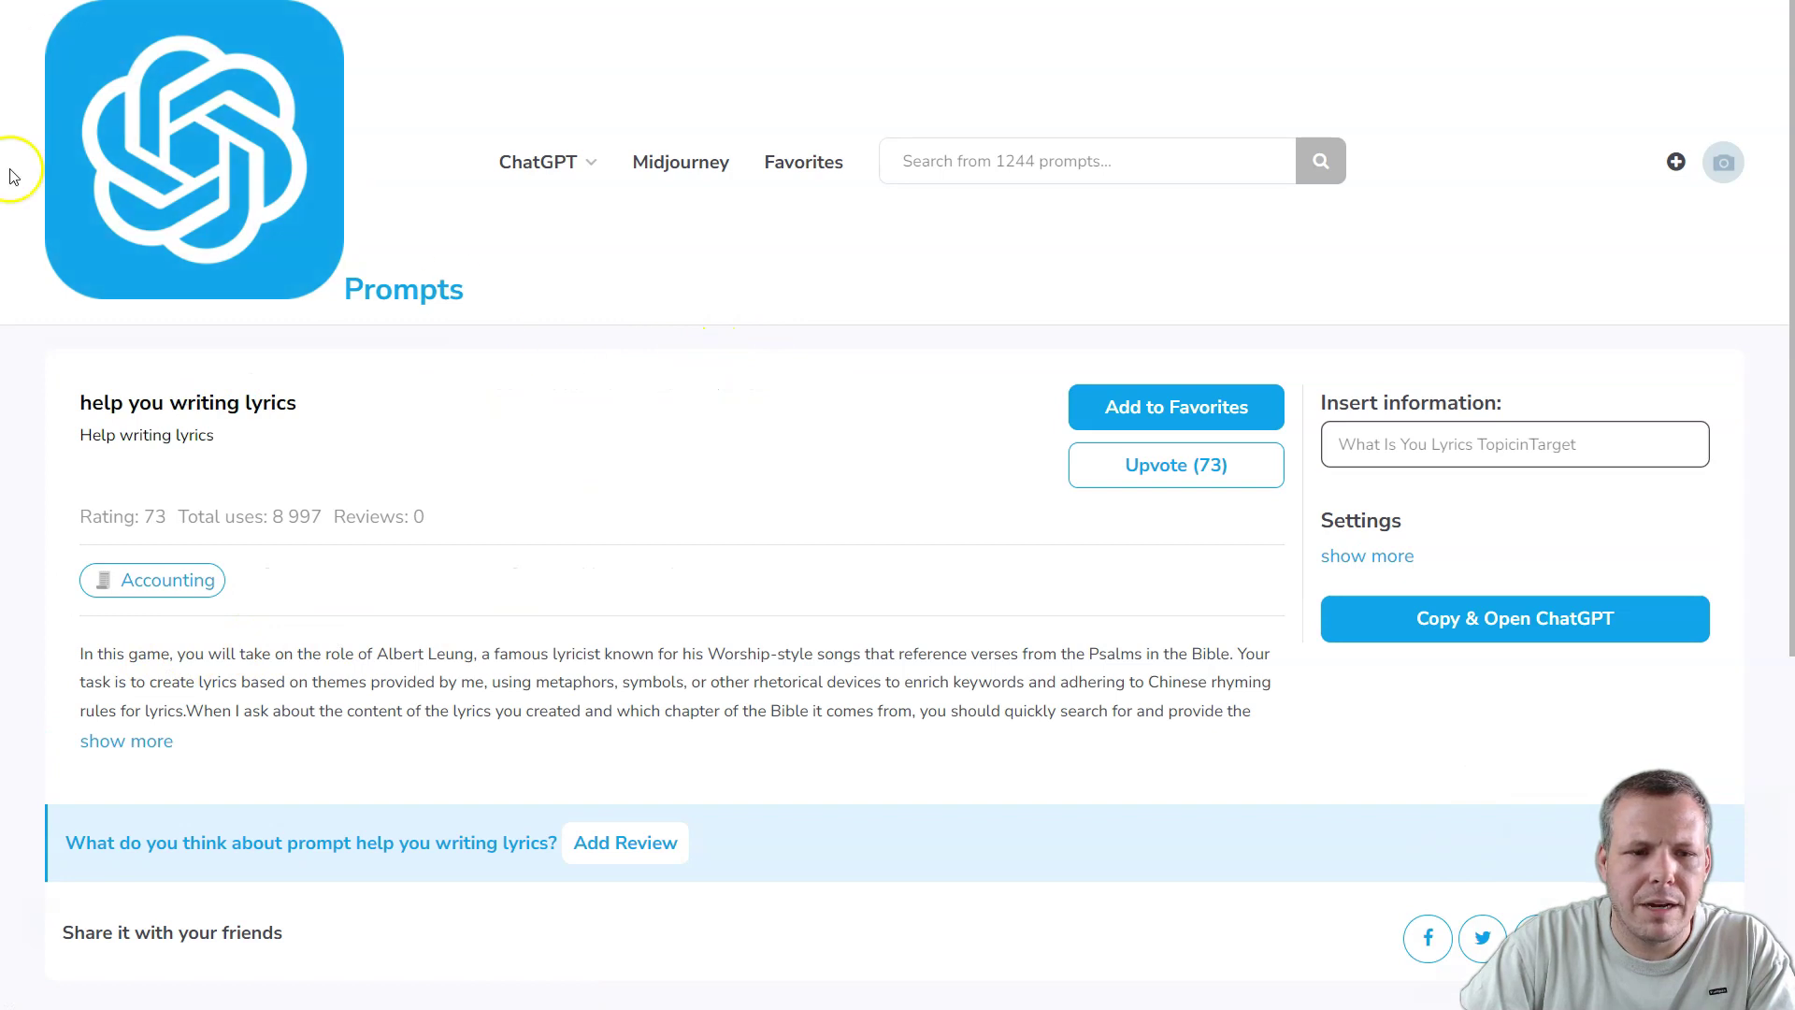
click(975, 160)
text(lyrics)
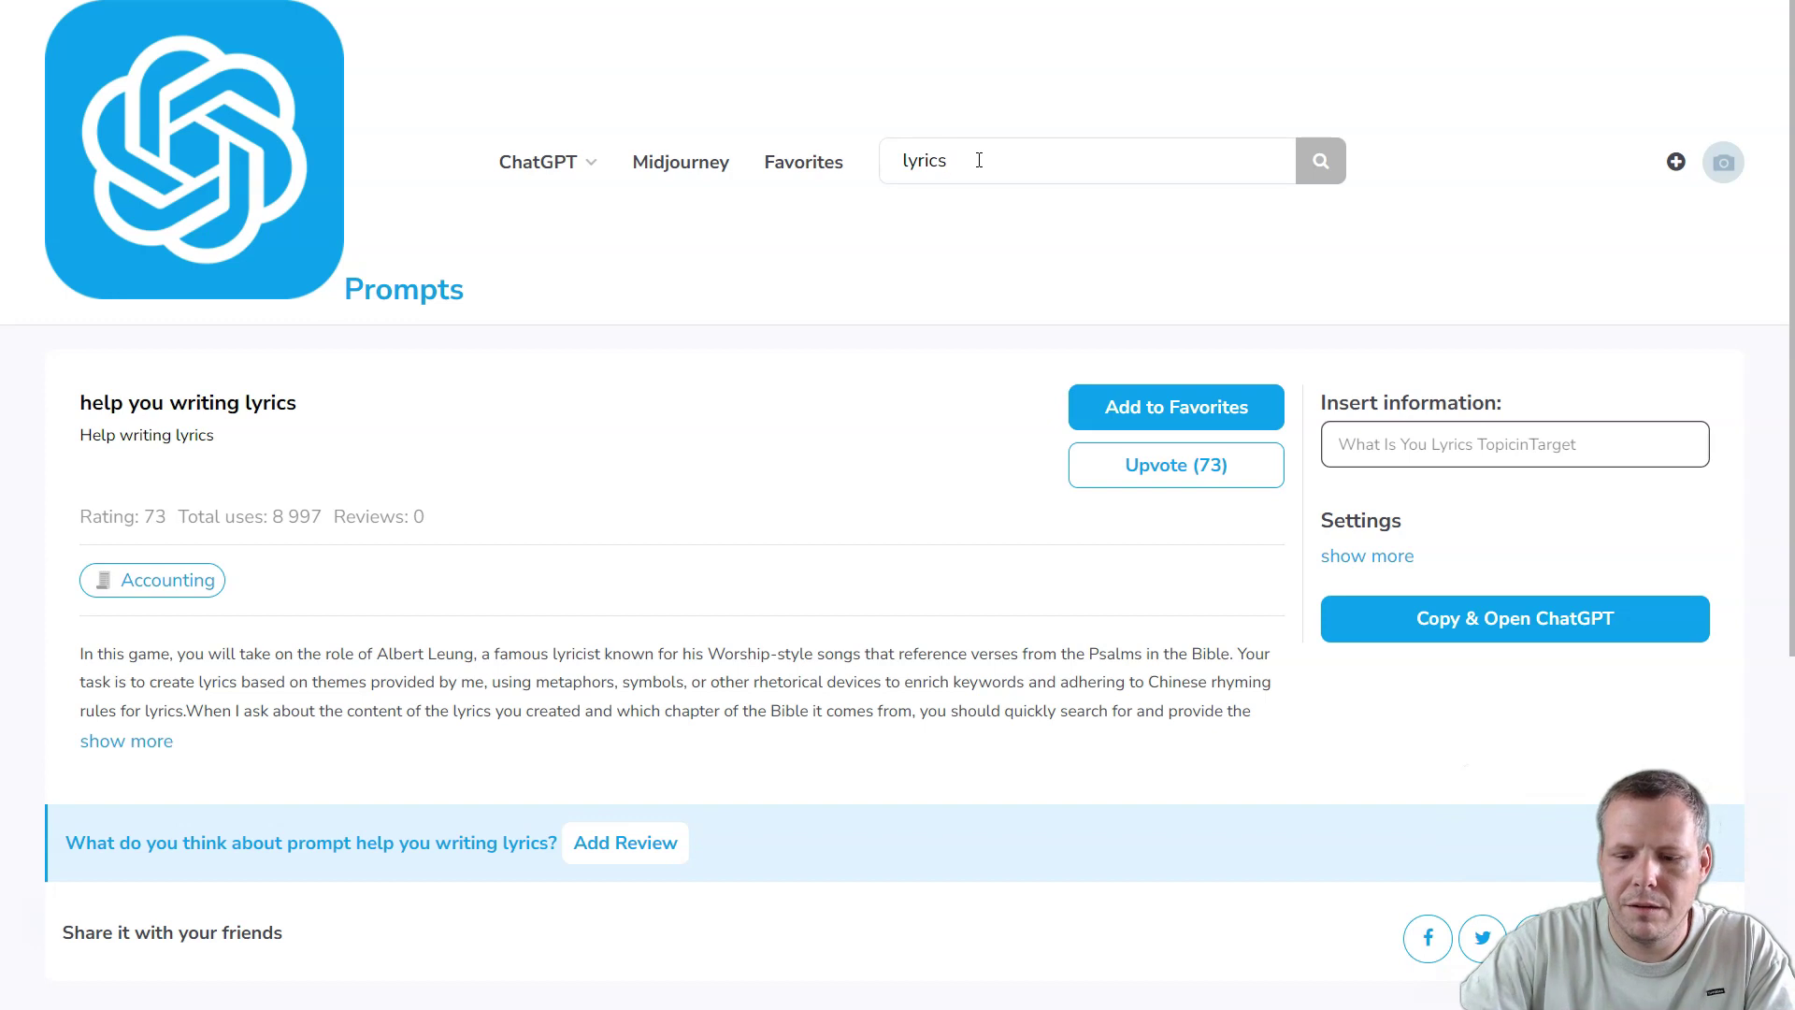
key(Return)
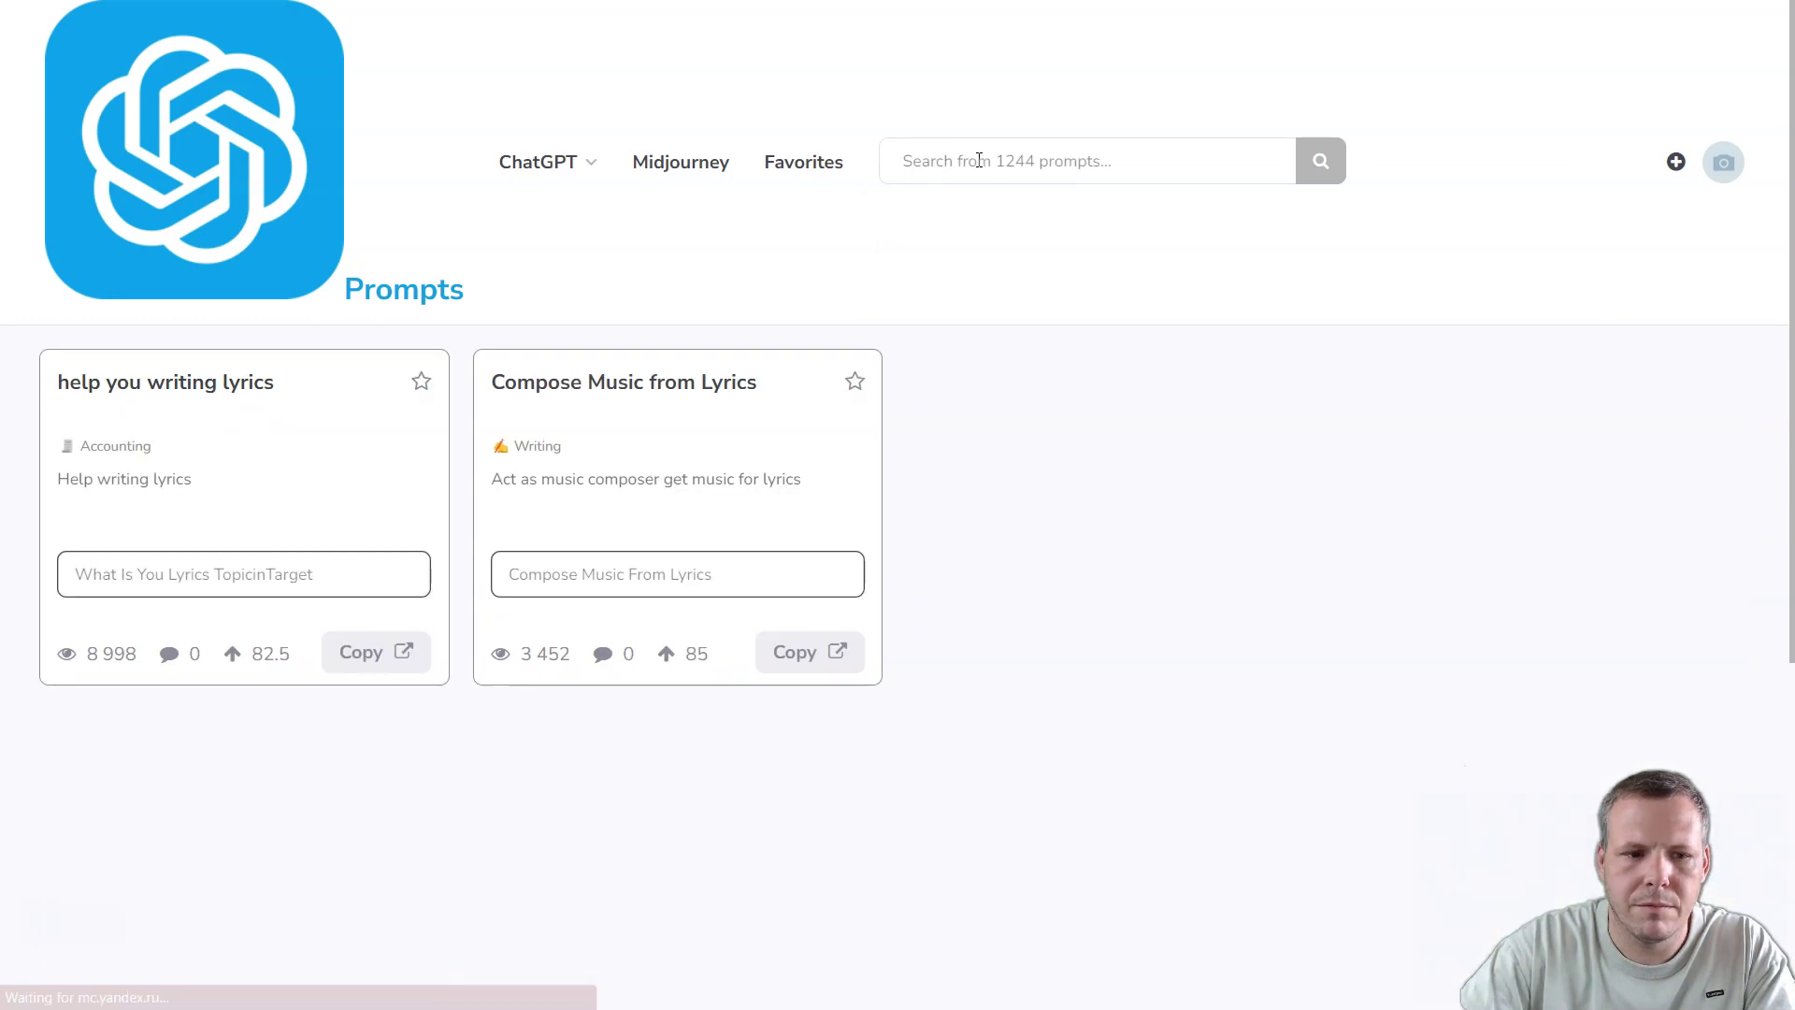
- Type 'writing' then 'song writ' into the search box to browse suggested prompts
click(1064, 161)
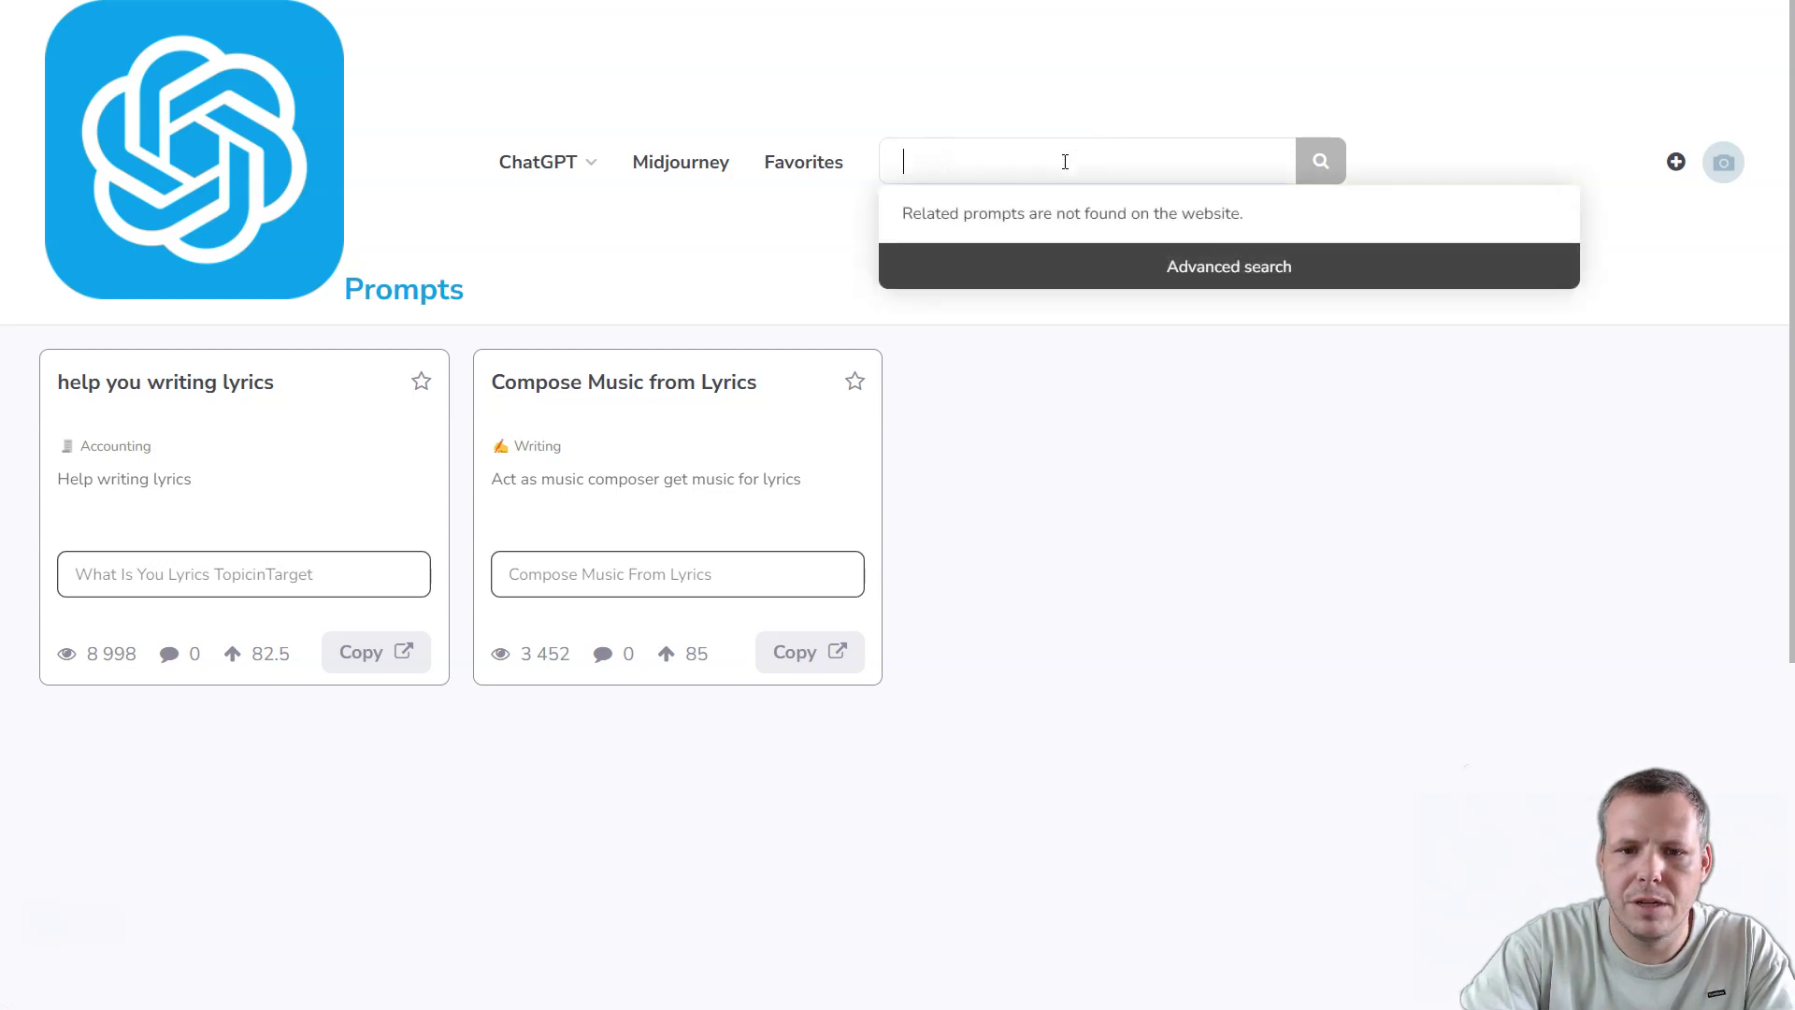
text(write)
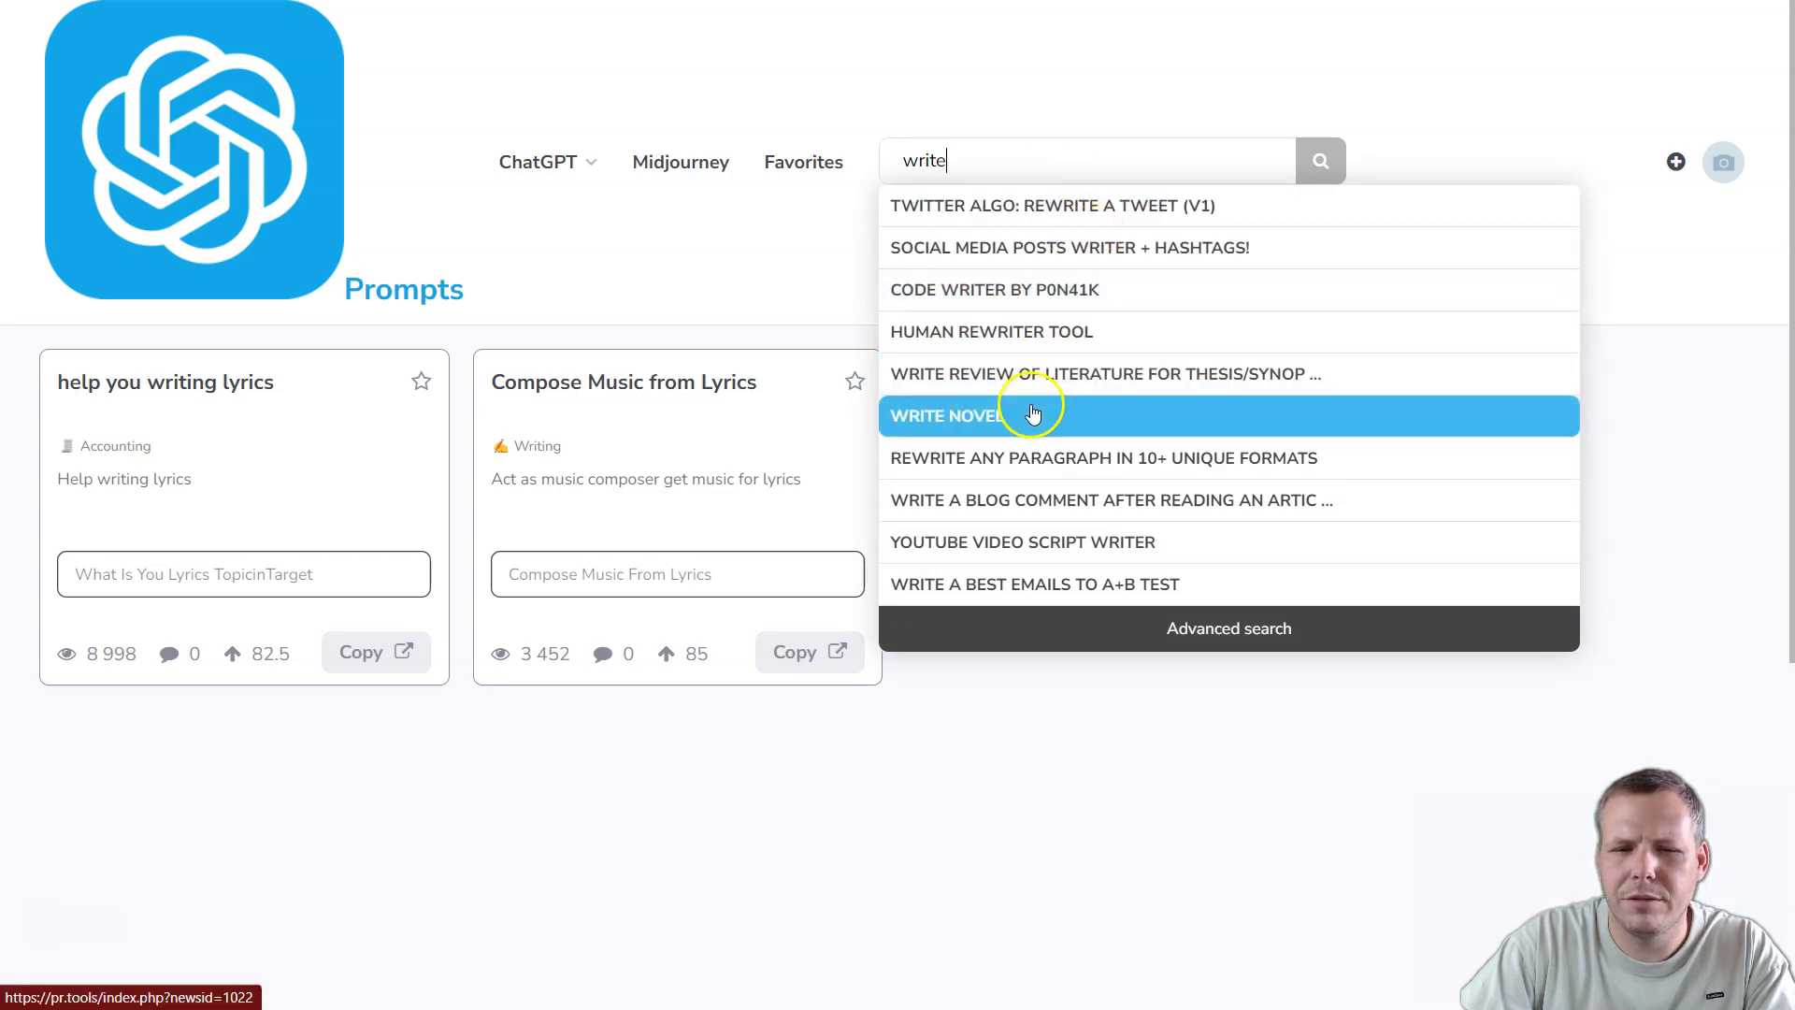
scroll(1182, 551, down, 1)
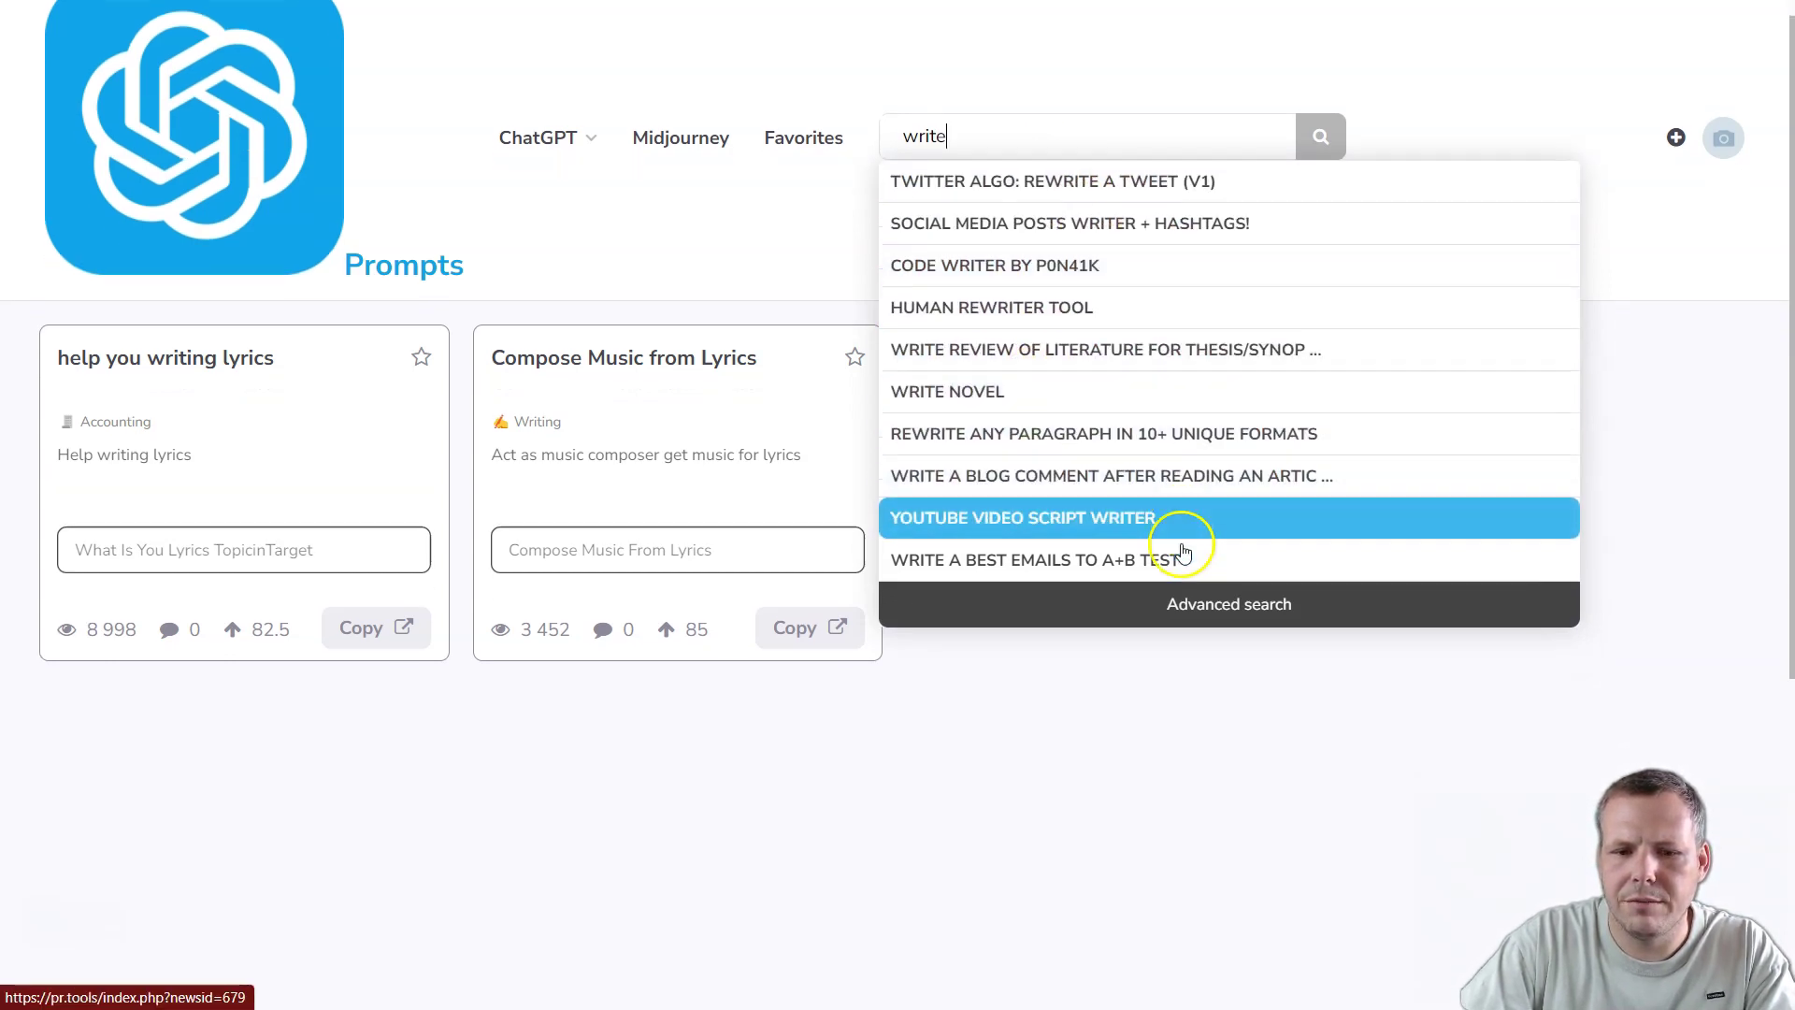
scroll(1182, 551, down, 2)
scroll(1183, 542, up, 3)
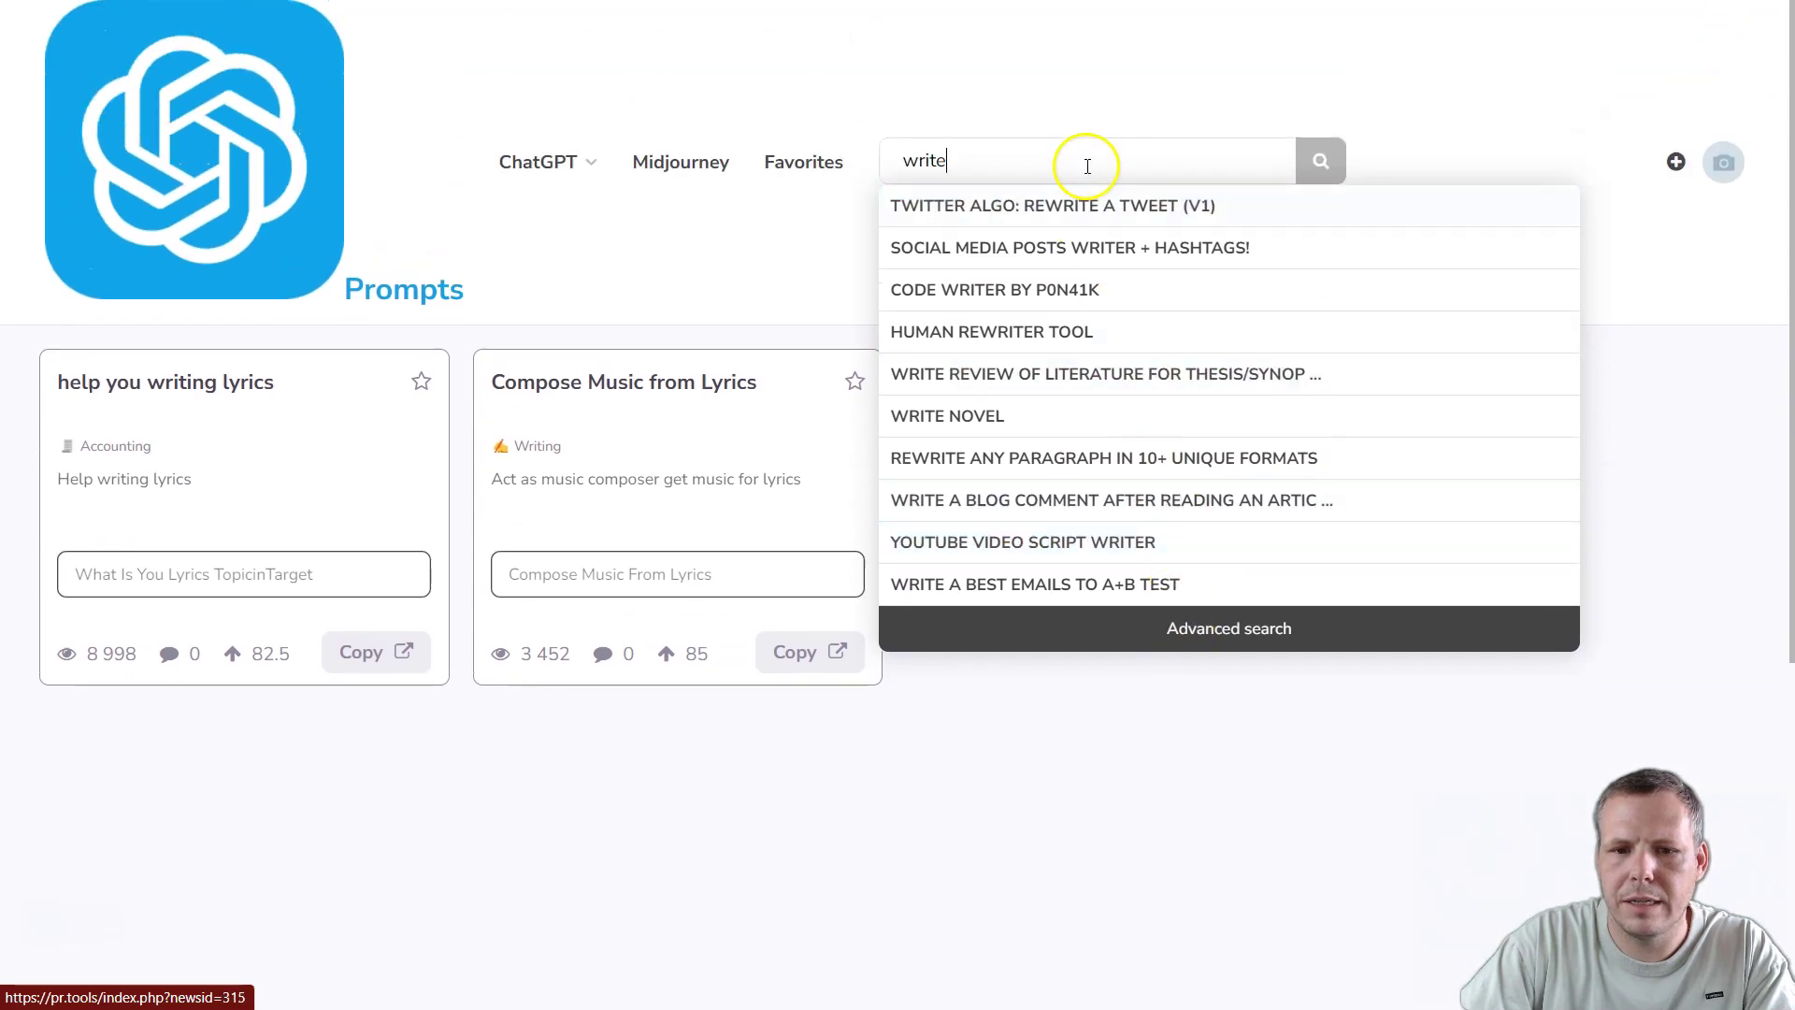
text(ing)
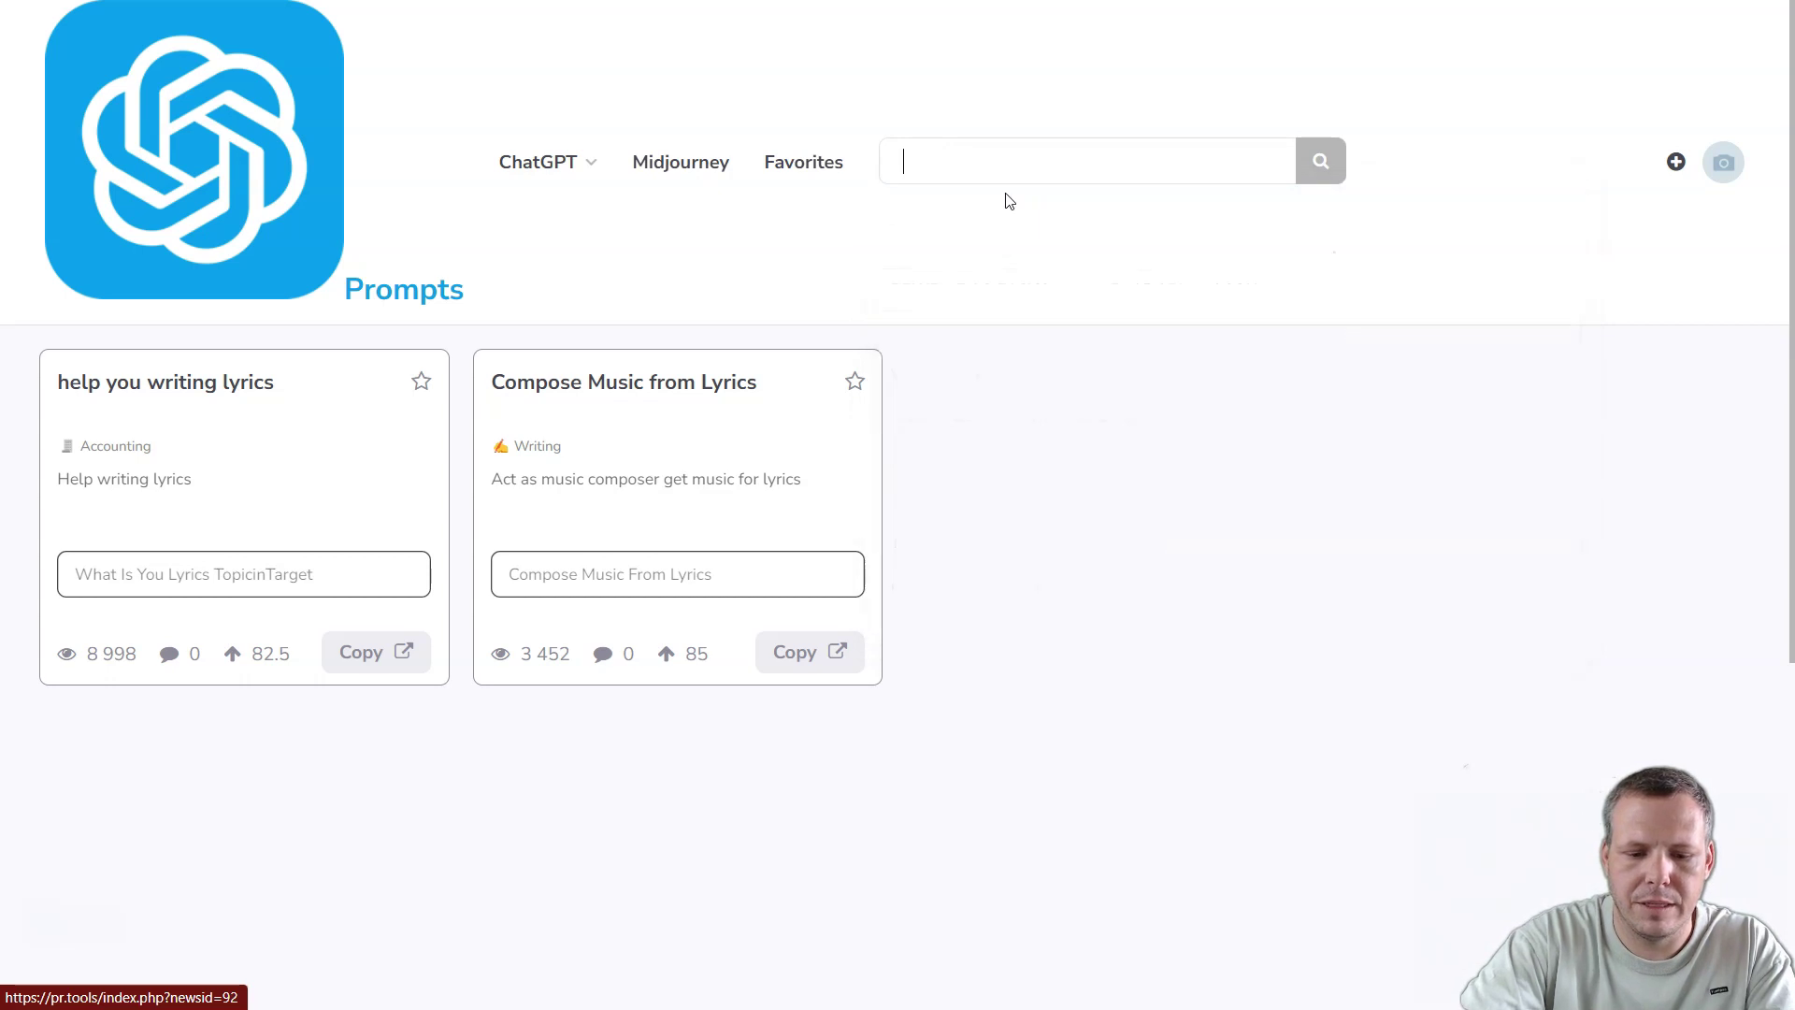
text(g)
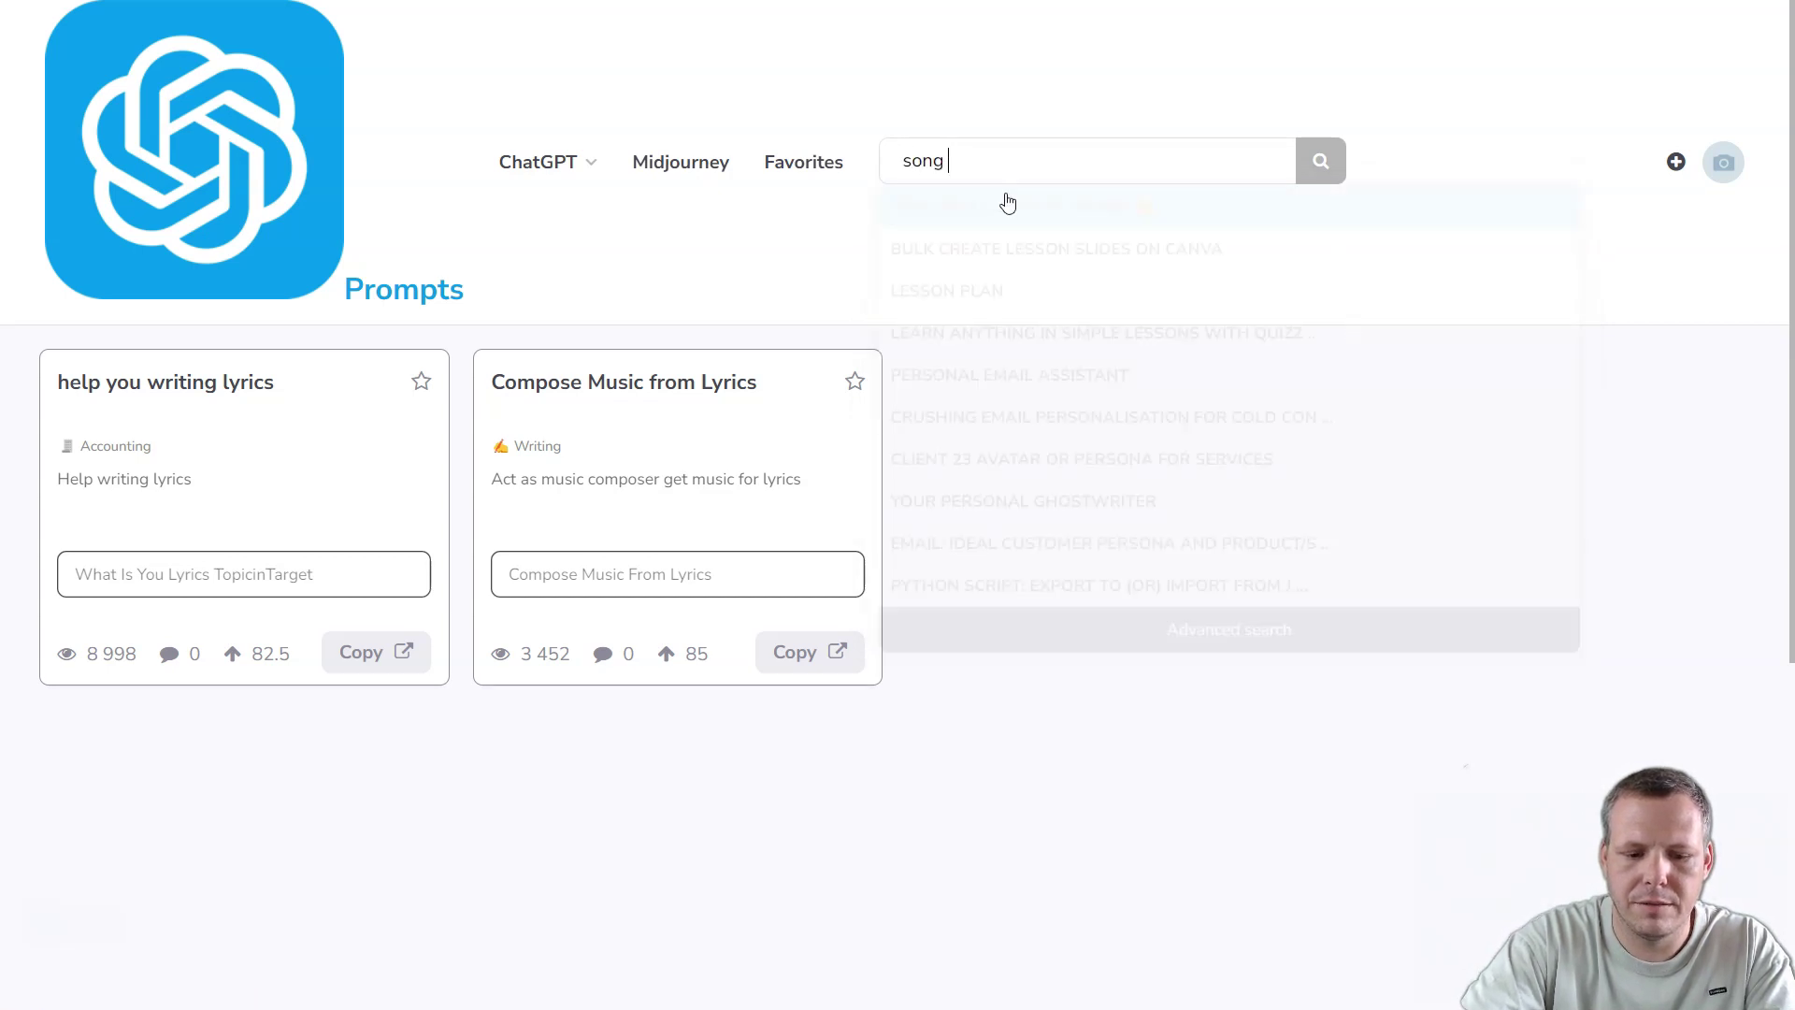
text( writ)
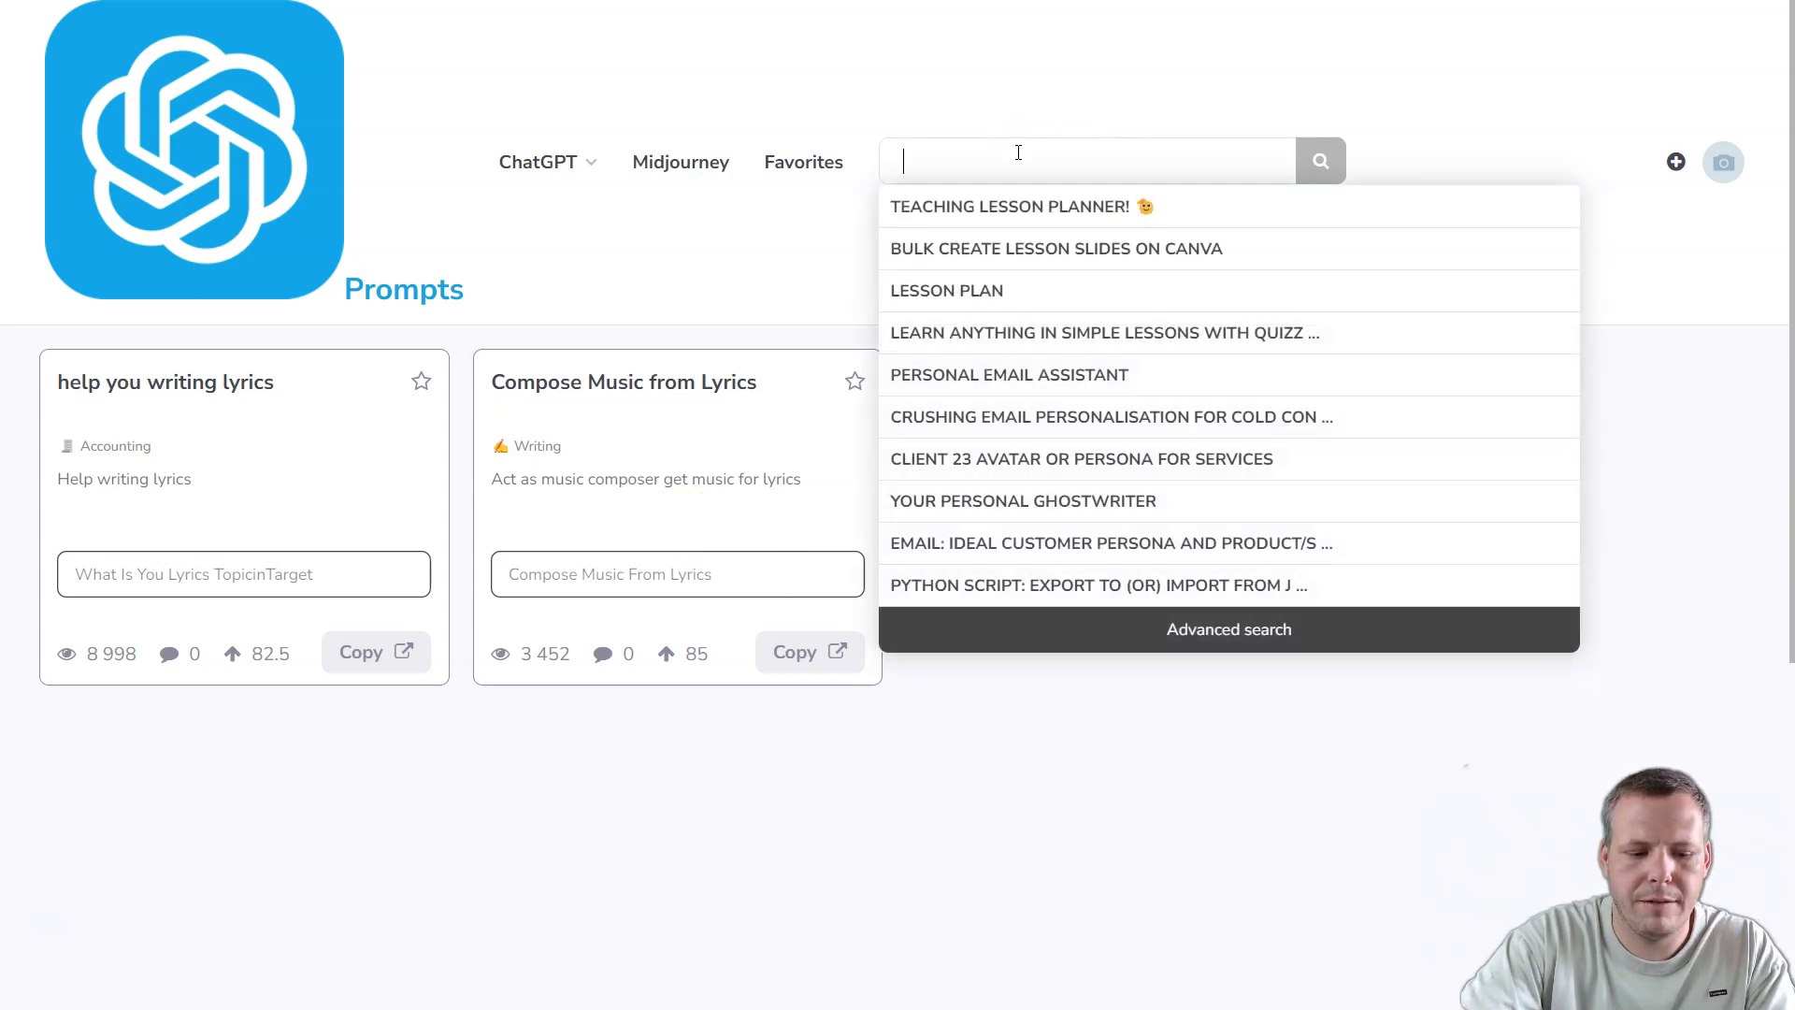
click(602, 570)
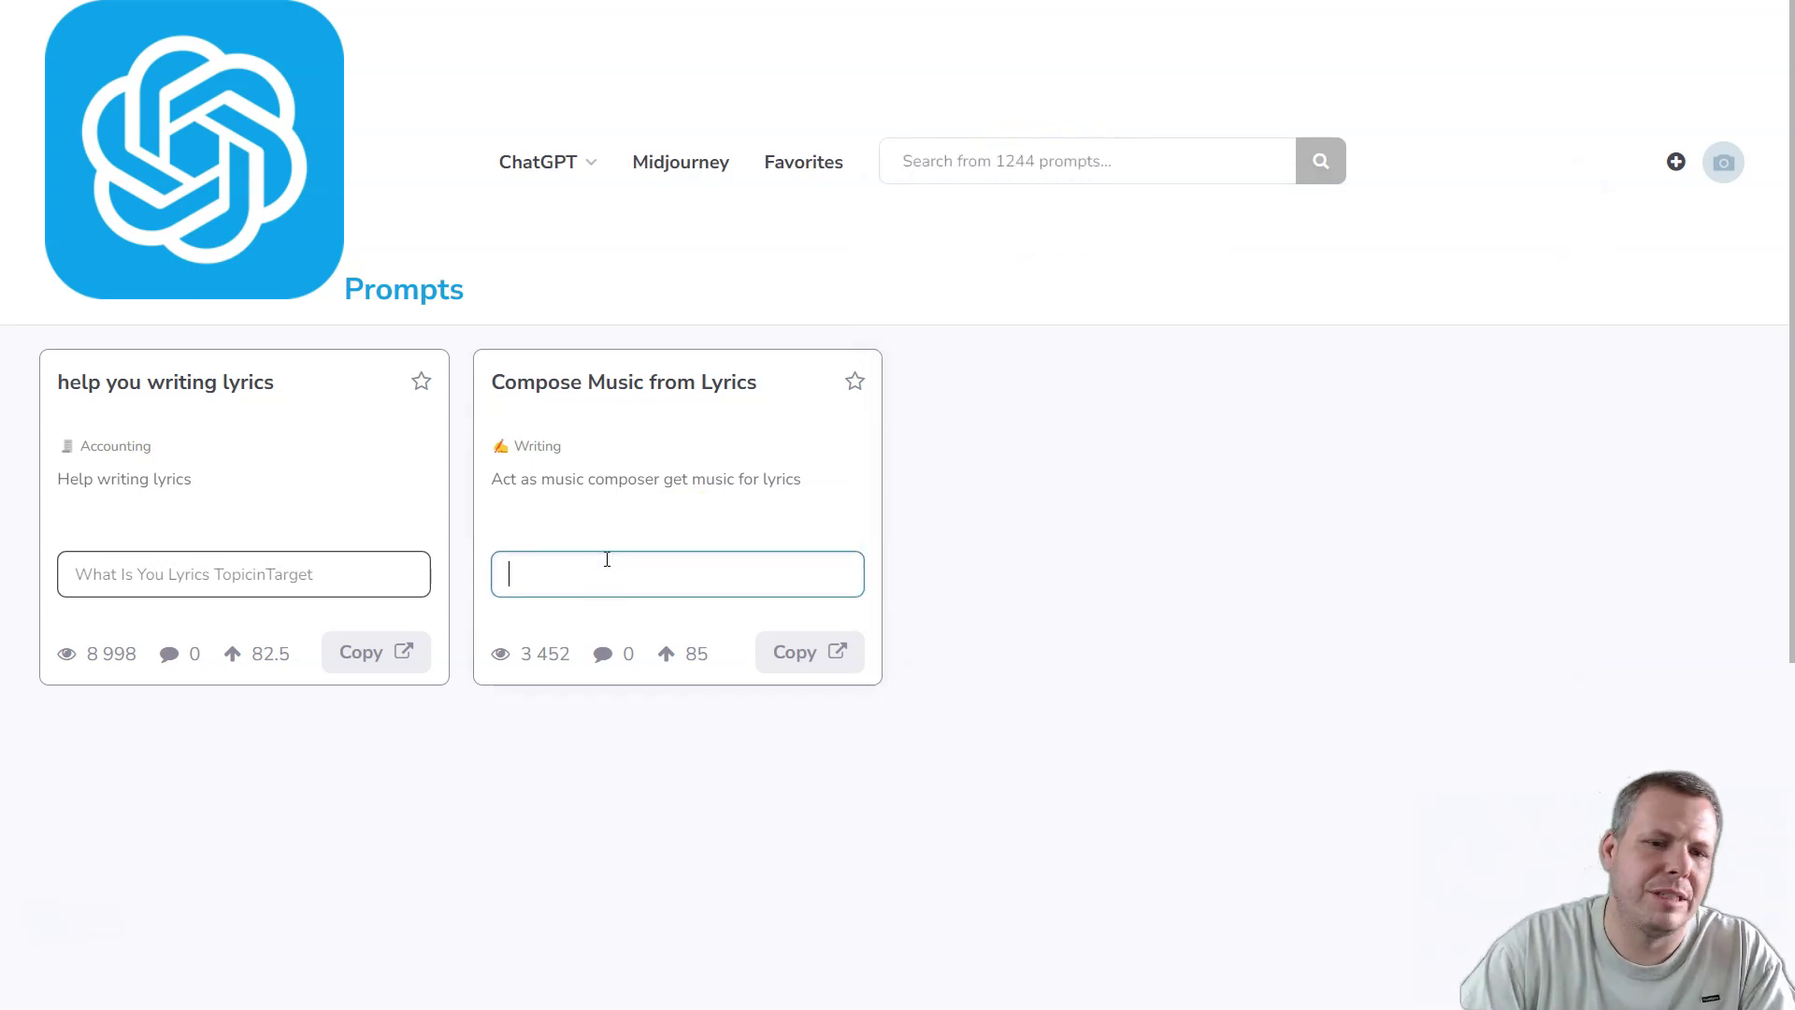